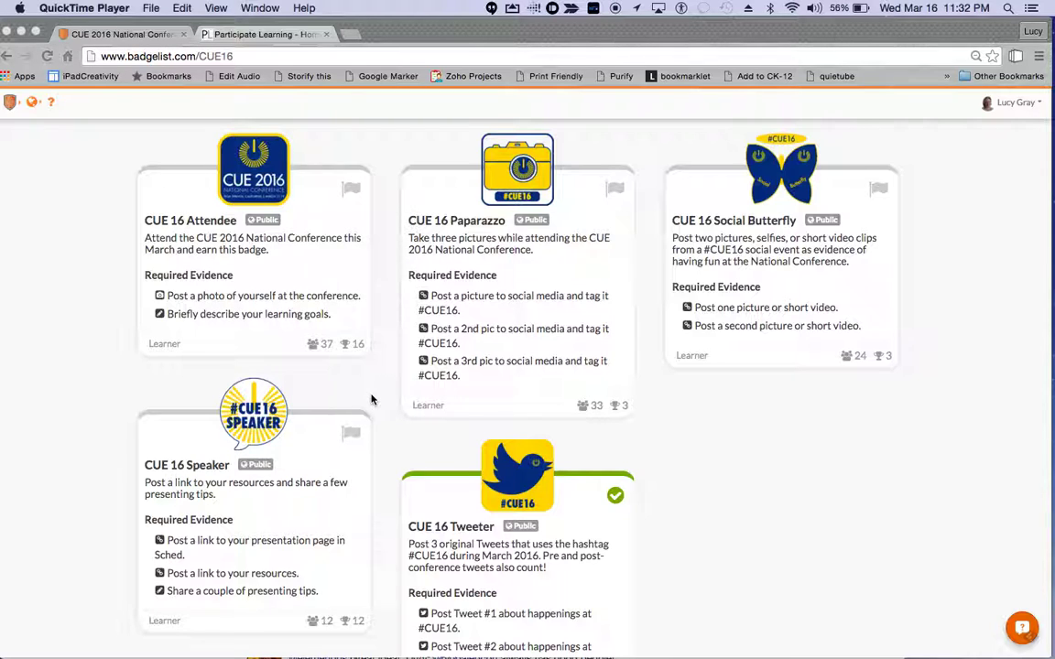
- Open the CUE 16 Paparazzo badge page in Badge List
{"action": "scroll", "coordinate": [370, 397], "scroll_direction": "down", "scroll_amount": 3}
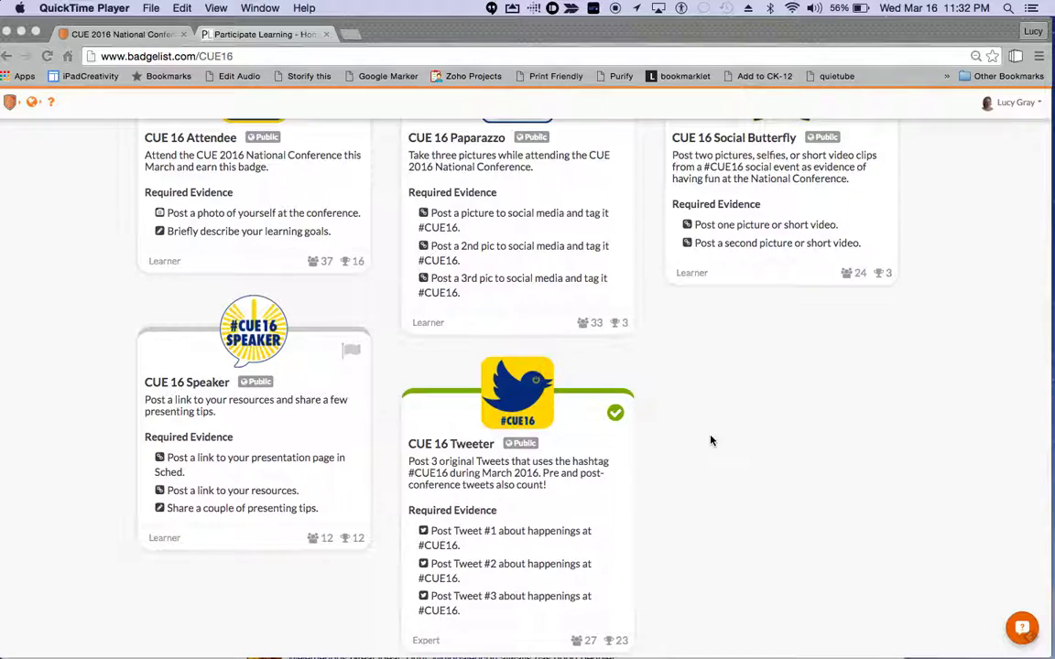
{"action": "scroll", "coordinate": [711, 438], "scroll_direction": "up", "scroll_amount": 3}
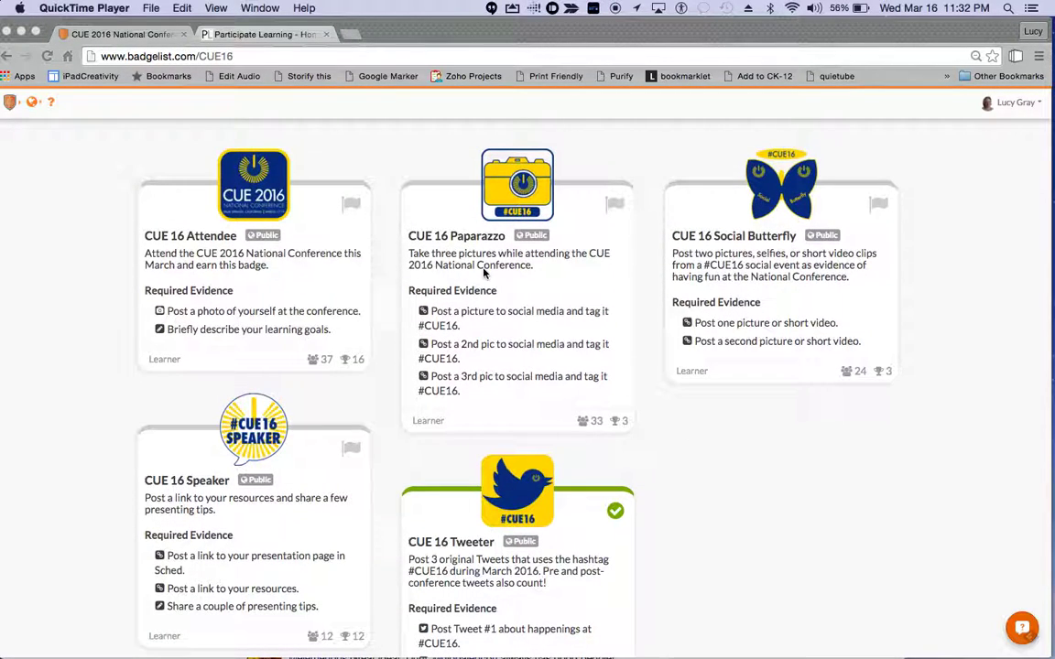
{"action": "left_click", "coordinate": [431, 238]}
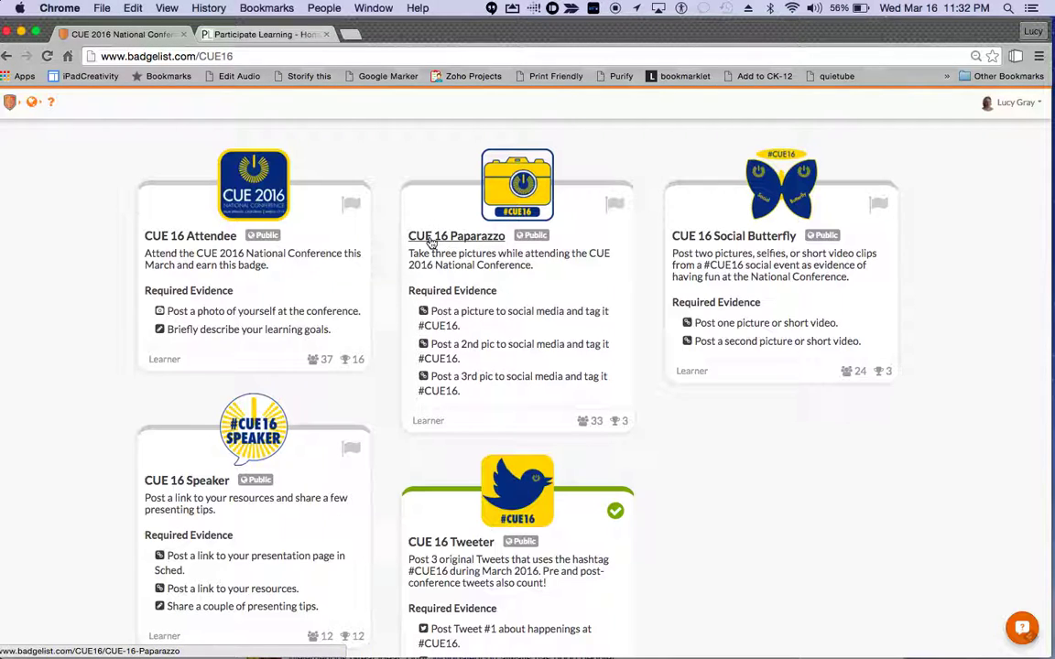
{"action": "left_click", "coordinate": [431, 238]}
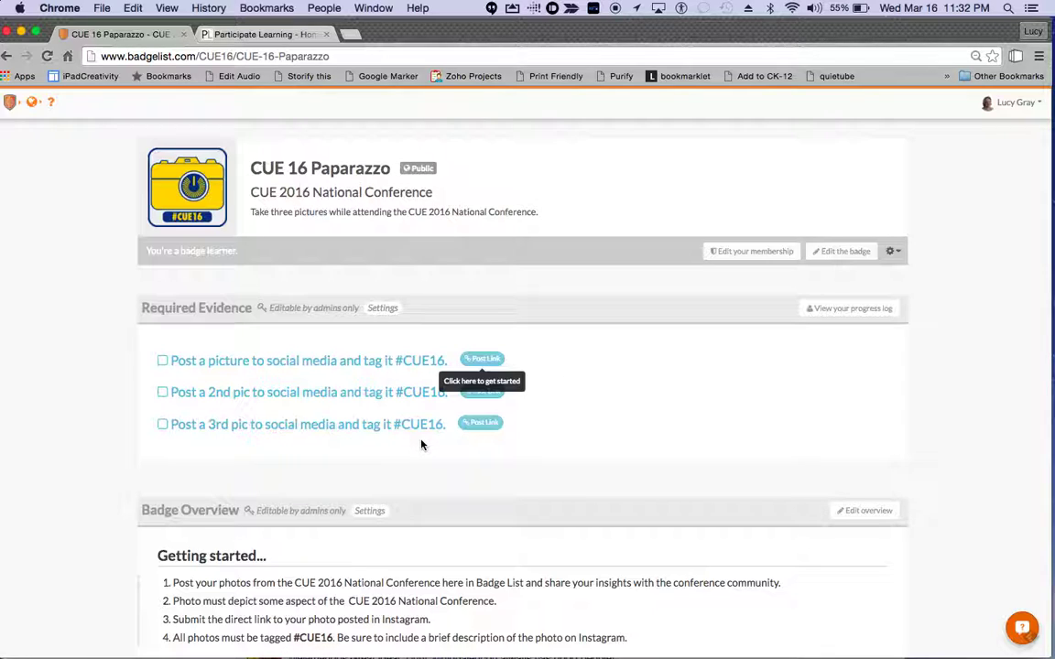
{"action": "left_click", "coordinate": [489, 428]}
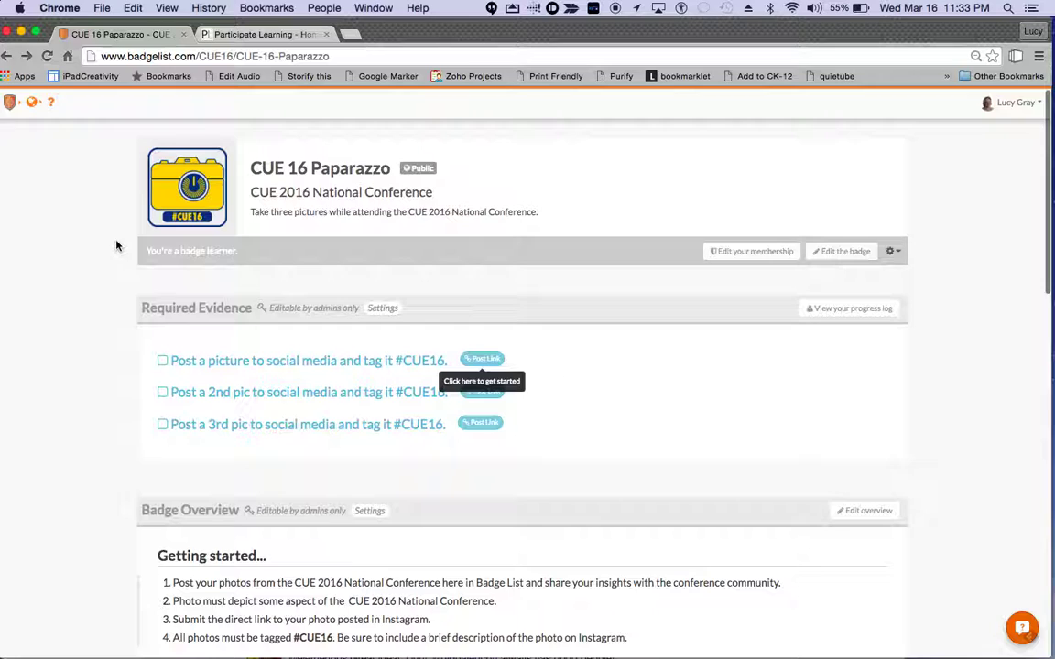
- Scroll the Paparazzo badge's evidence, overview, experts and learners, checking its 3 feedback requests, then return to the top
{"action": "scroll", "coordinate": [596, 502], "scroll_direction": "down", "scroll_amount": 5}
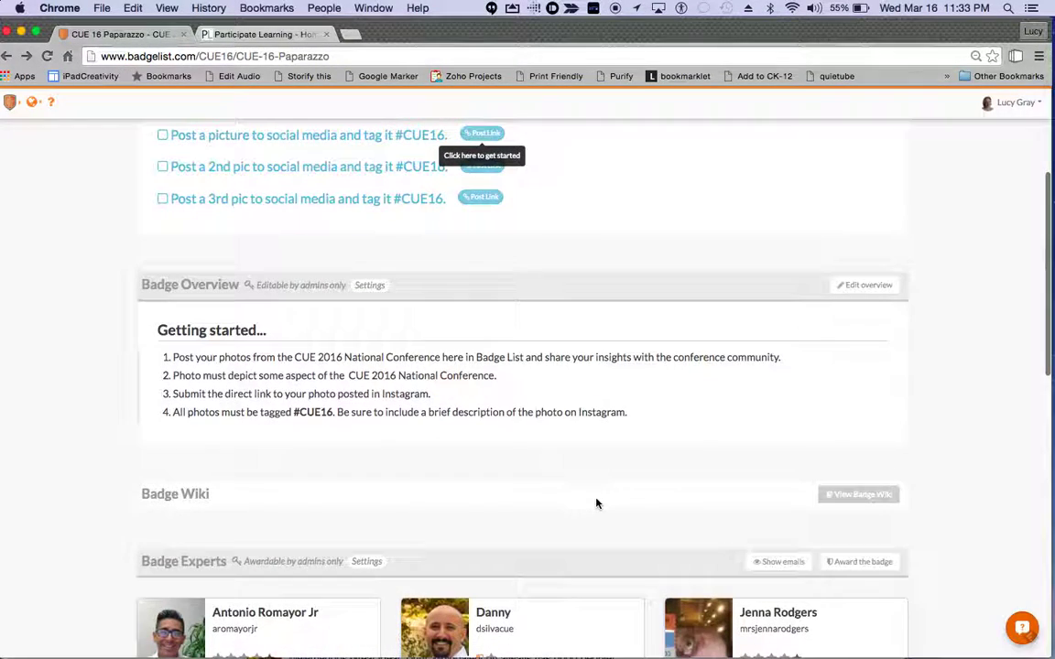
{"action": "scroll", "coordinate": [597, 502], "scroll_direction": "up", "scroll_amount": 3}
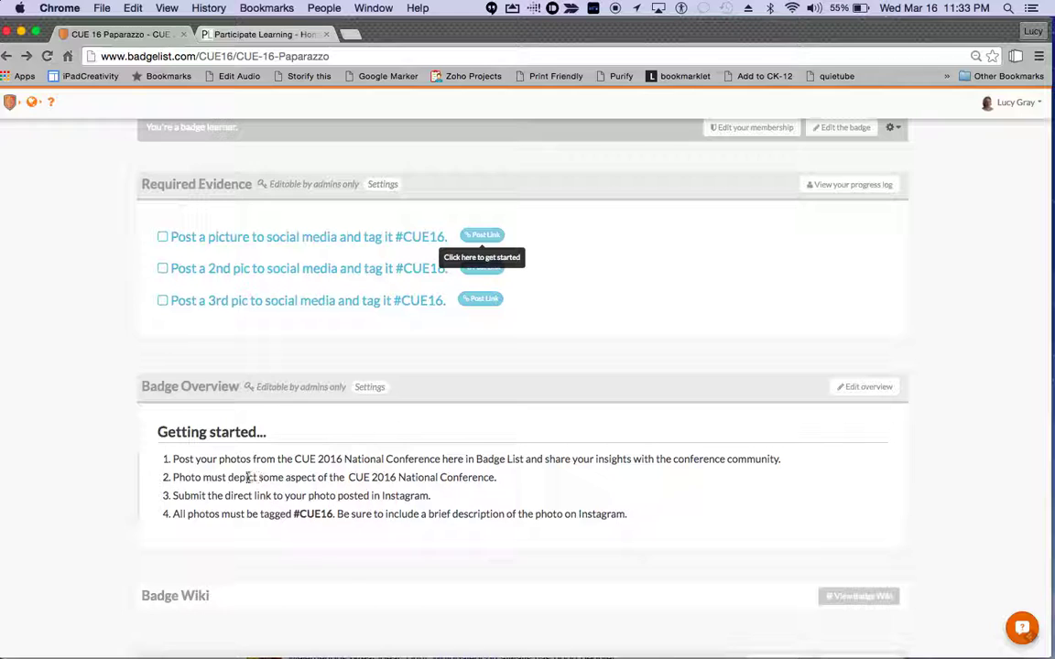
{"action": "scroll", "coordinate": [394, 516], "scroll_direction": "down", "scroll_amount": 3}
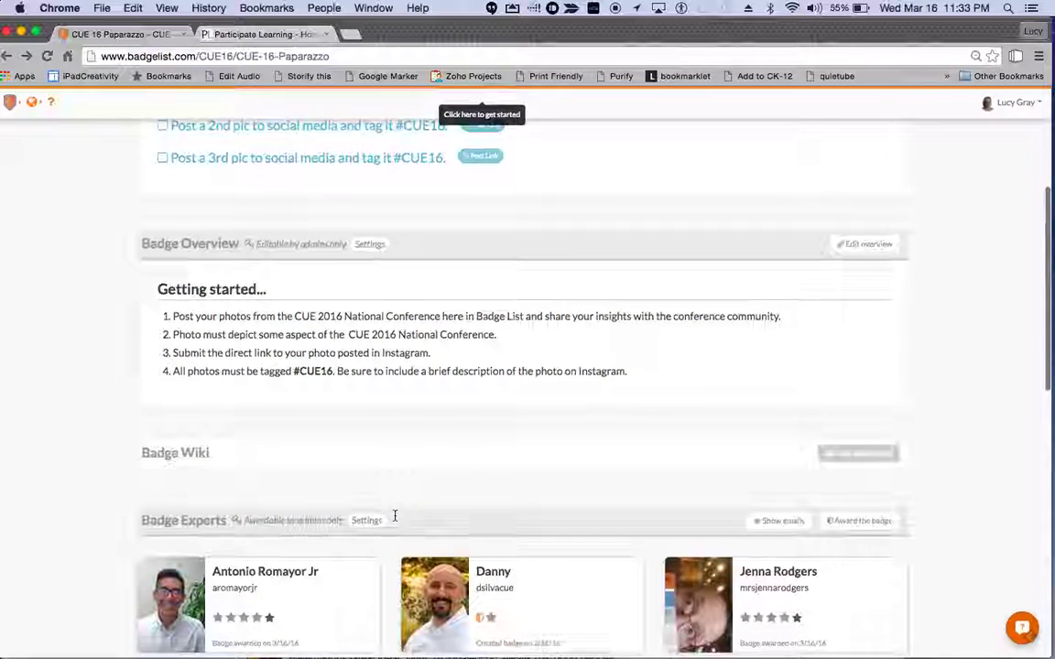
{"action": "scroll", "coordinate": [395, 515], "scroll_direction": "down", "scroll_amount": 4}
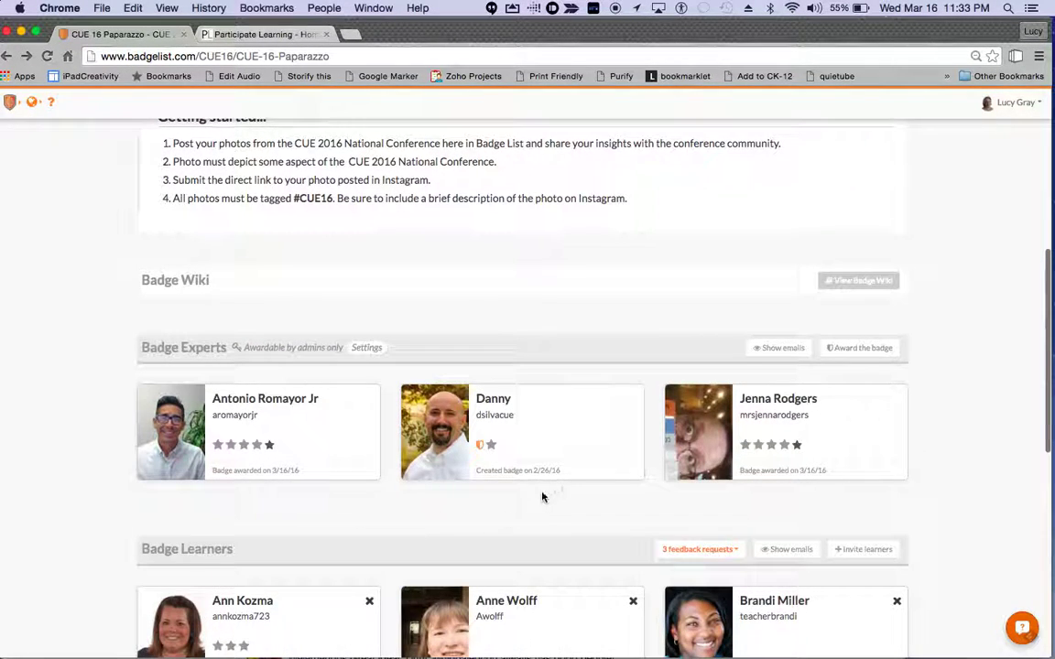
{"action": "scroll", "coordinate": [593, 506], "scroll_direction": "down", "scroll_amount": 4}
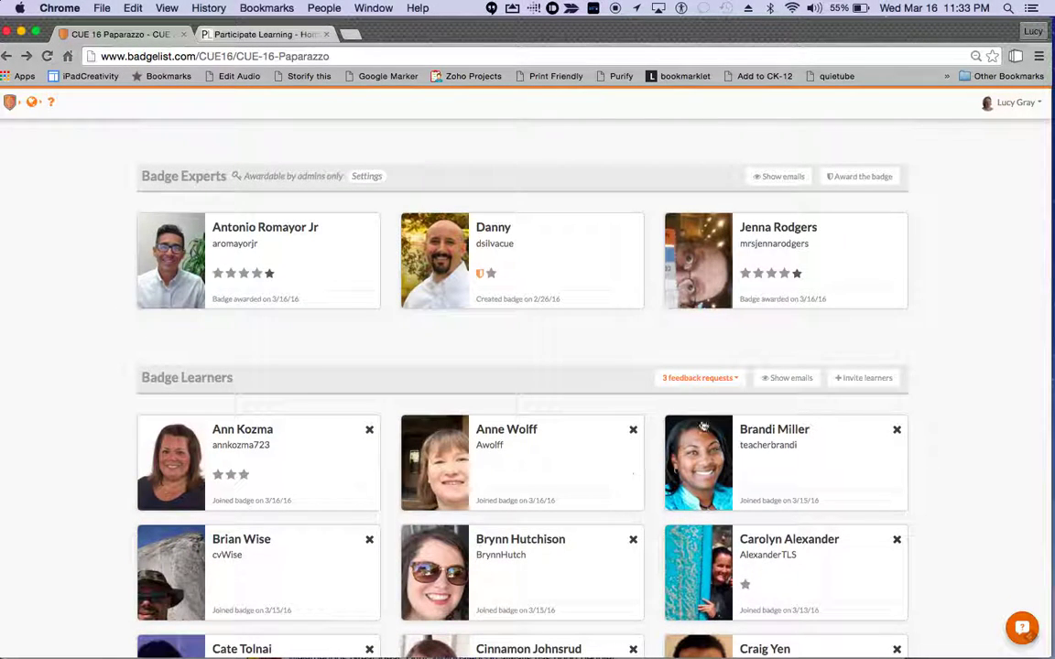
{"action": "left_click", "coordinate": [706, 378]}
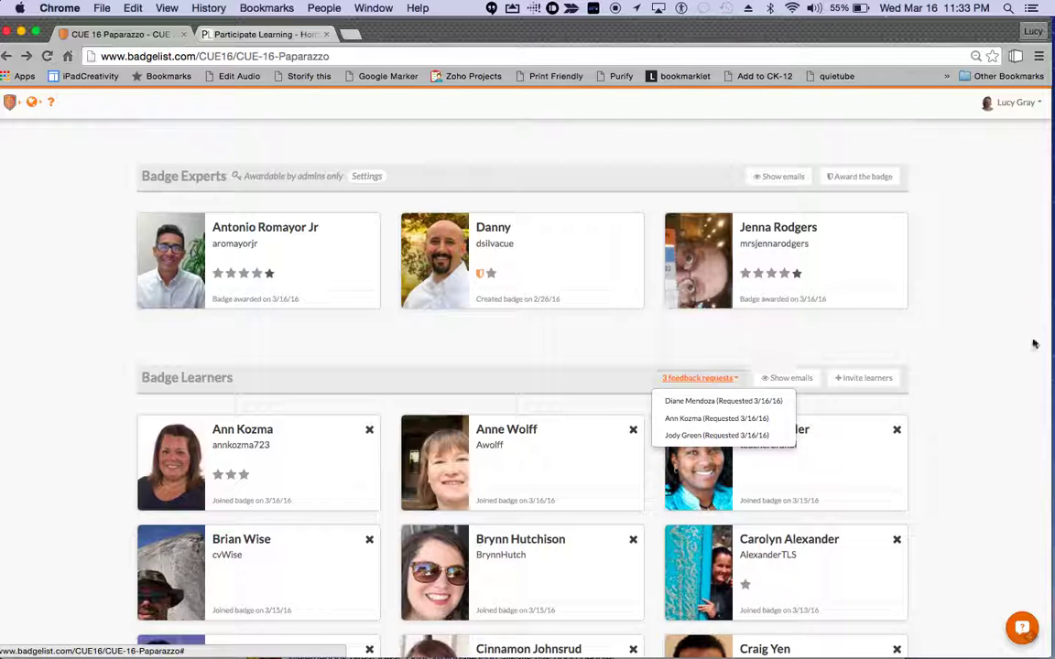
{"action": "left_click", "coordinate": [977, 381]}
{"action": "scroll", "coordinate": [977, 381], "scroll_direction": "down", "scroll_amount": 3}
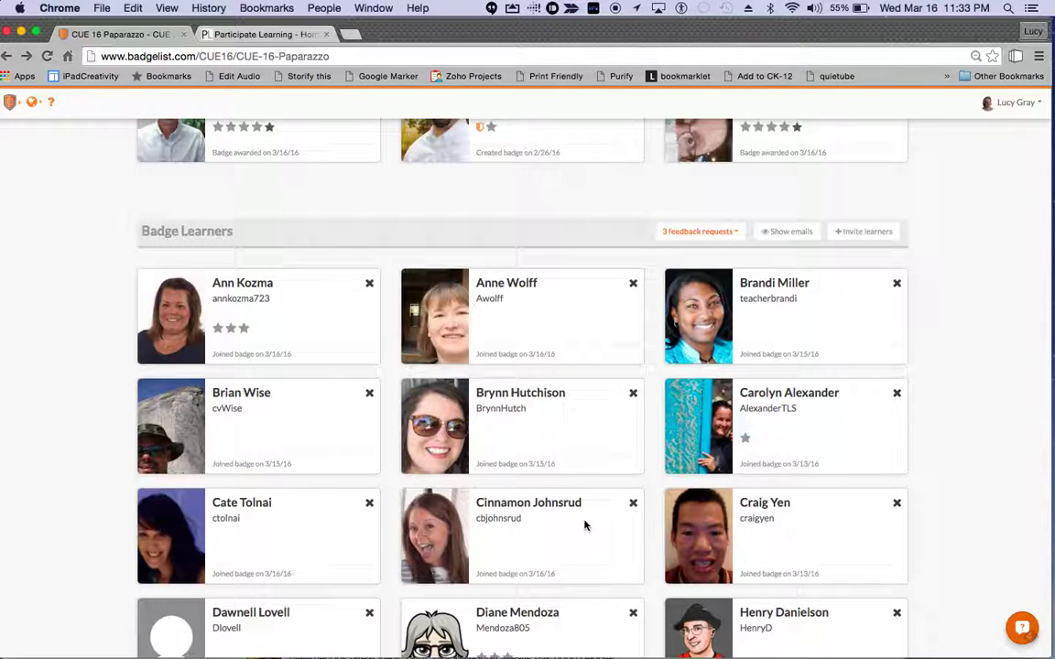
{"action": "scroll", "coordinate": [955, 443], "scroll_direction": "down", "scroll_amount": 3}
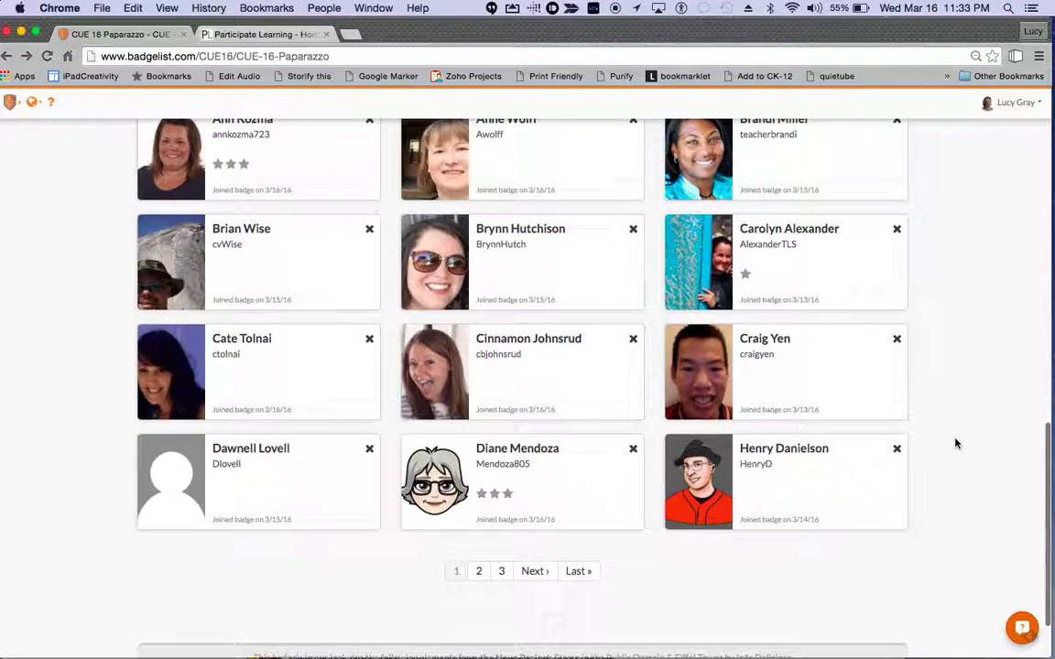
{"action": "scroll", "coordinate": [955, 443], "scroll_direction": "up", "scroll_amount": 3}
{"action": "scroll", "coordinate": [955, 443], "scroll_direction": "up", "scroll_amount": 5}
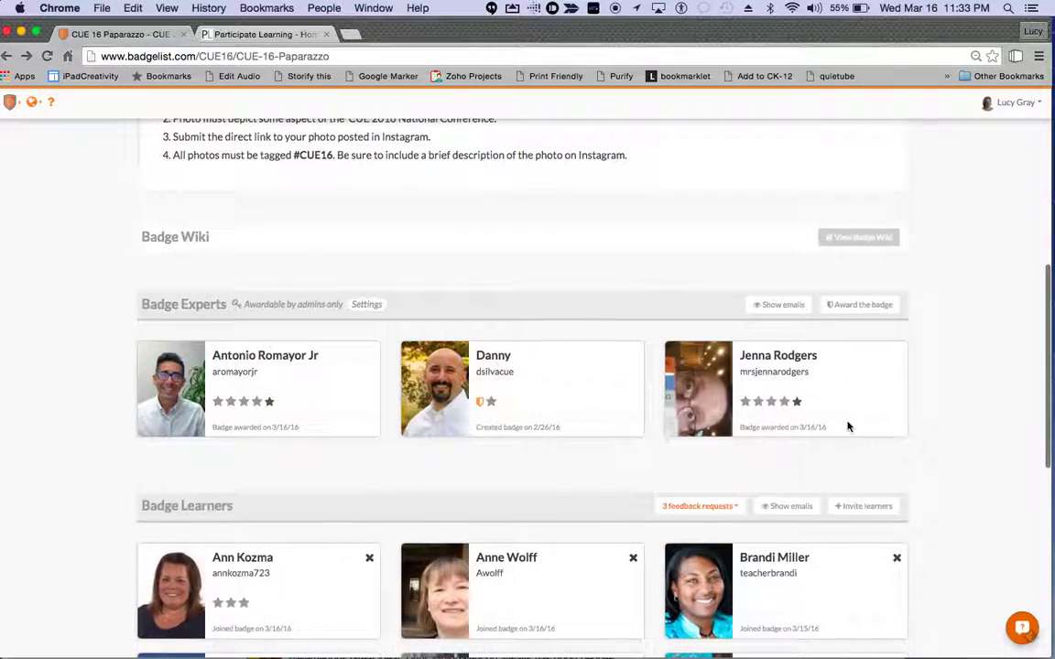
{"action": "scroll", "coordinate": [527, 396], "scroll_direction": "up", "scroll_amount": 9}
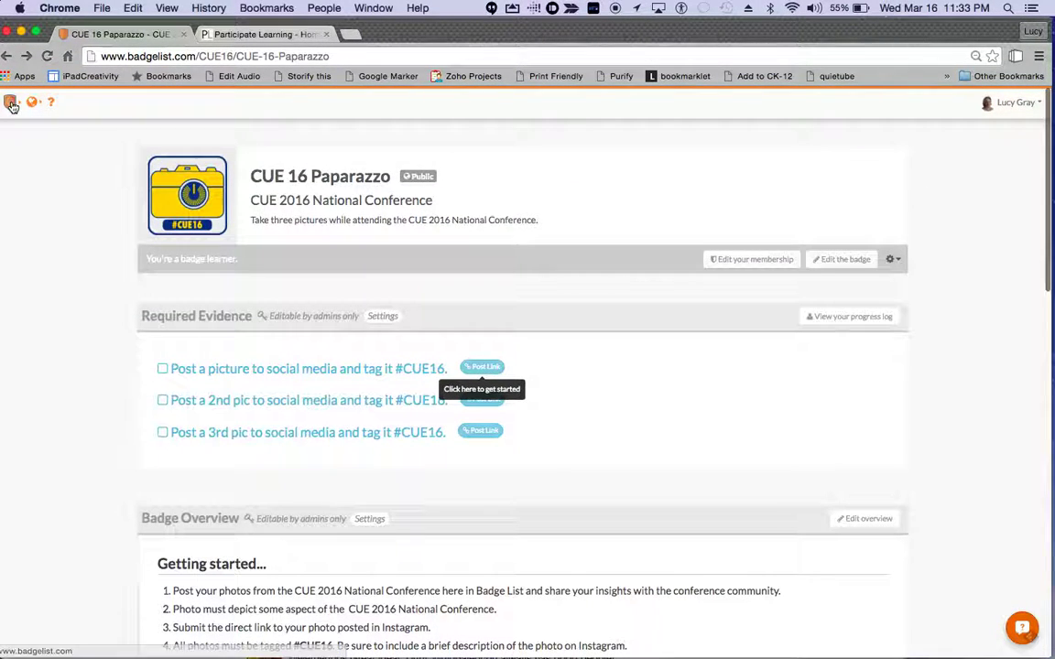
- Go back to the CUE16 badge overview and switch to the Keynote presentation
{"action": "left_click", "coordinate": [6, 56]}
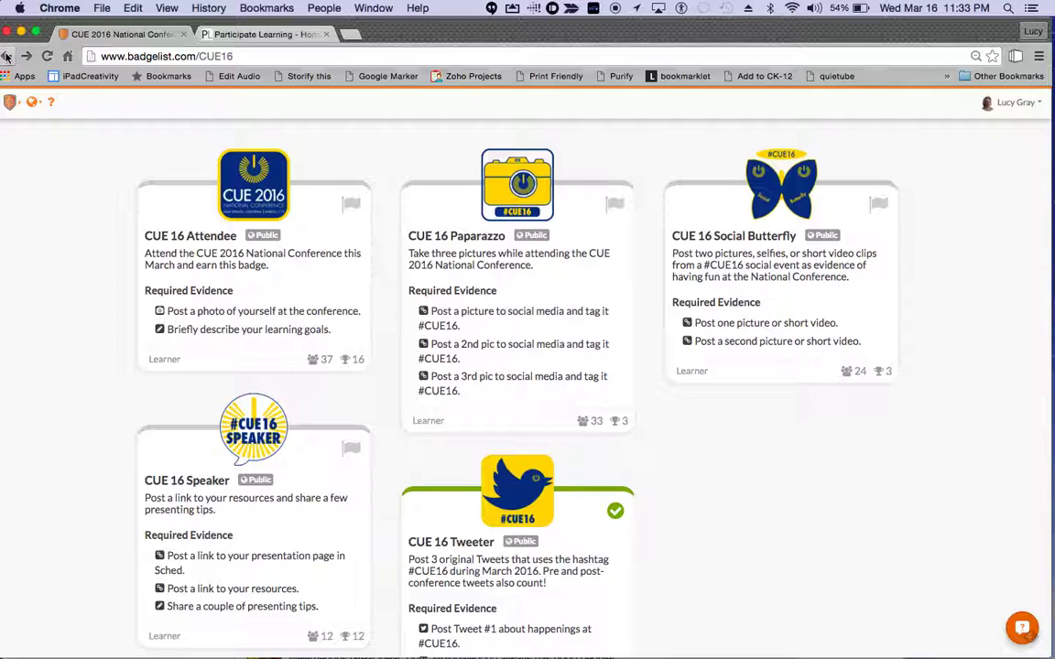
{"action": "key", "text": "super+Tab"}
{"action": "key", "text": "super+Tab"}
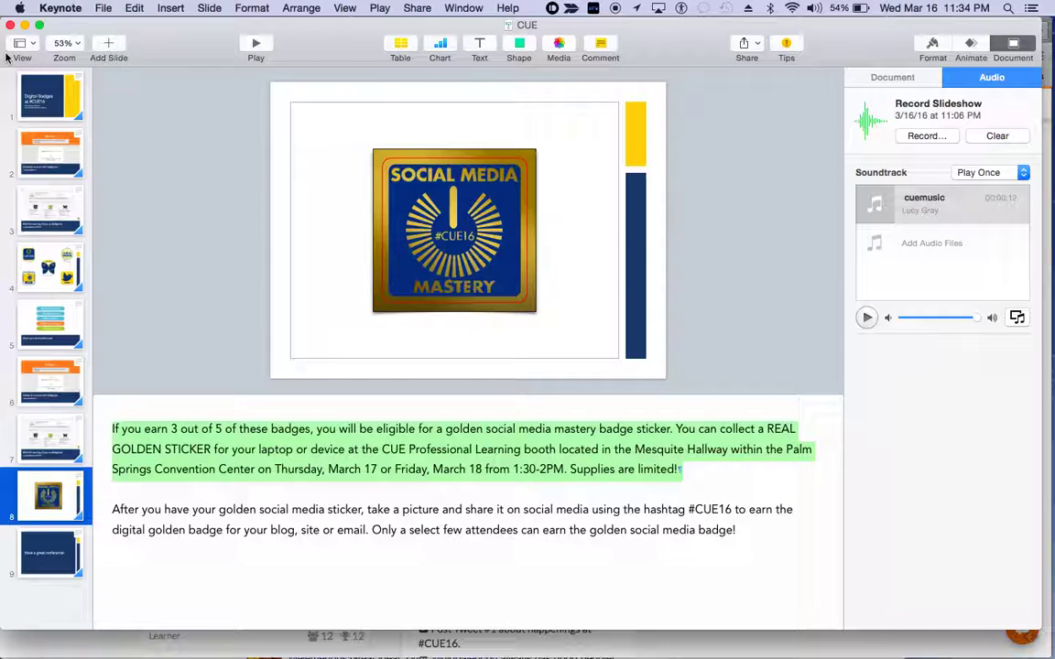
- Switch from Keynote, past the Twitter notifications, back to Chrome's badgelist.com/CUE16 overview
{"action": "key", "text": "super+Tab"}
{"action": "key", "text": "super+Tab"}
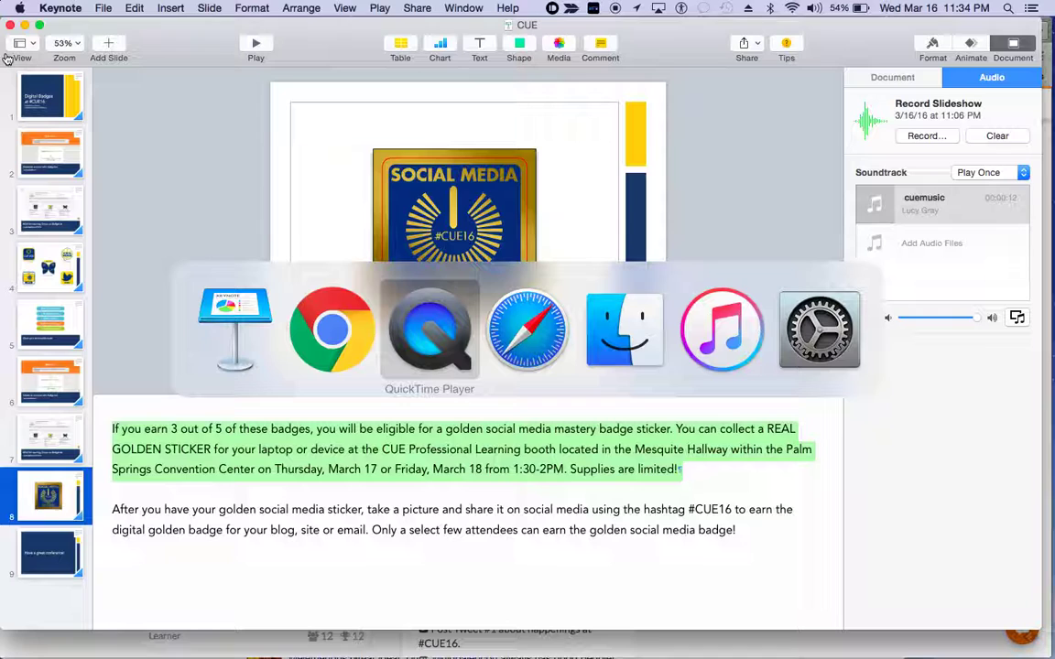
{"action": "key", "text": "super+Tab"}
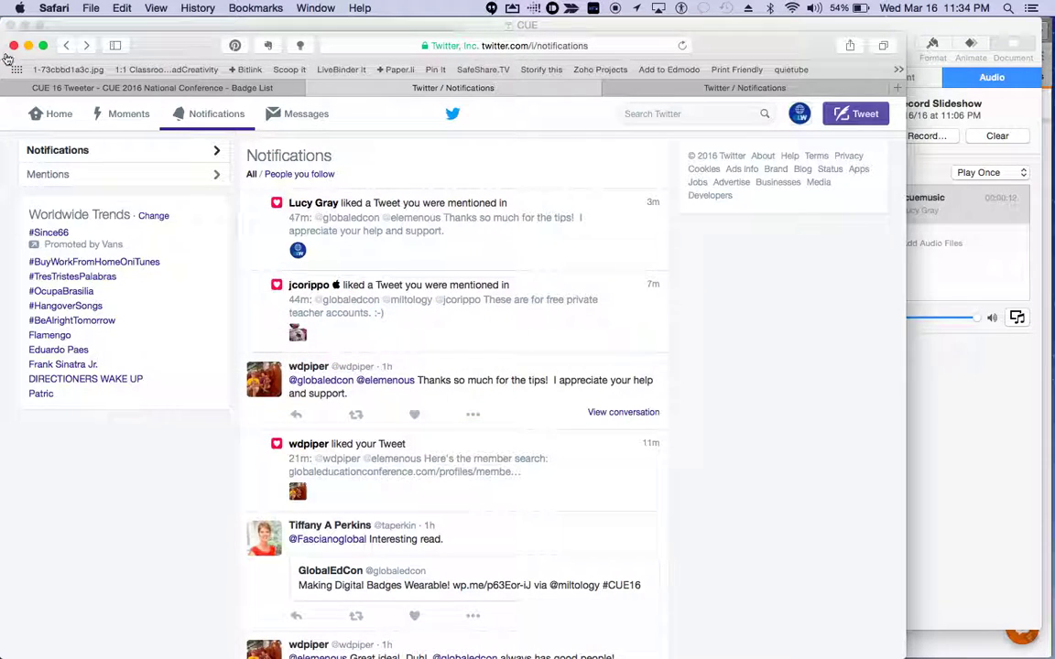
{"action": "key", "text": "super+Tab"}
{"action": "key", "text": "super+Tab"}
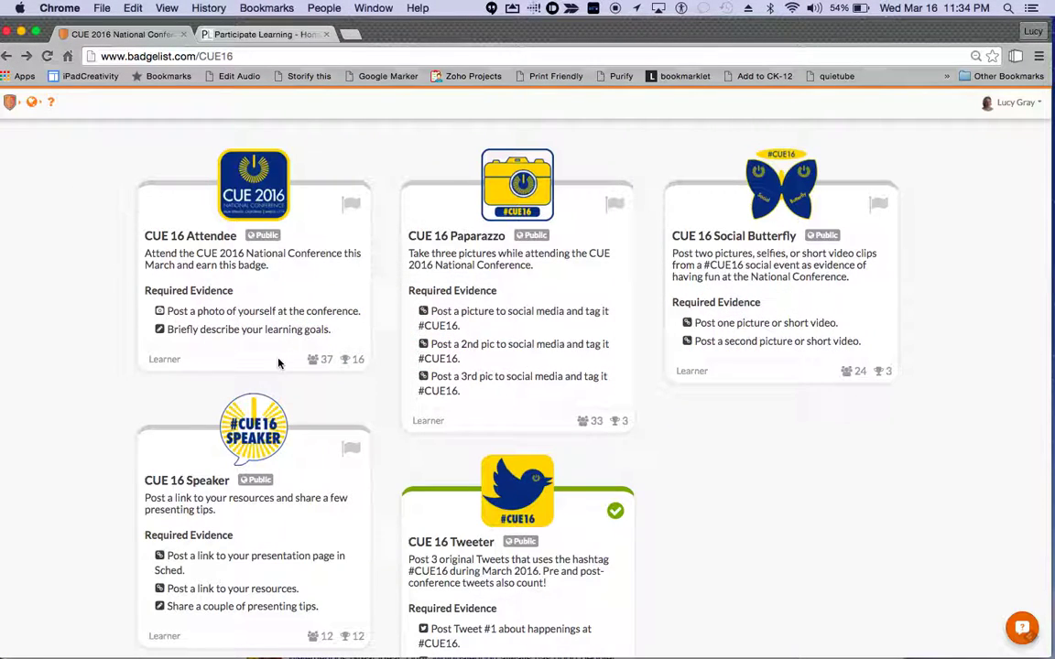
- Open the account menu at the top right of the CUE 2016 National Conference group page
{"action": "scroll", "coordinate": [748, 524], "scroll_direction": "down", "scroll_amount": 2}
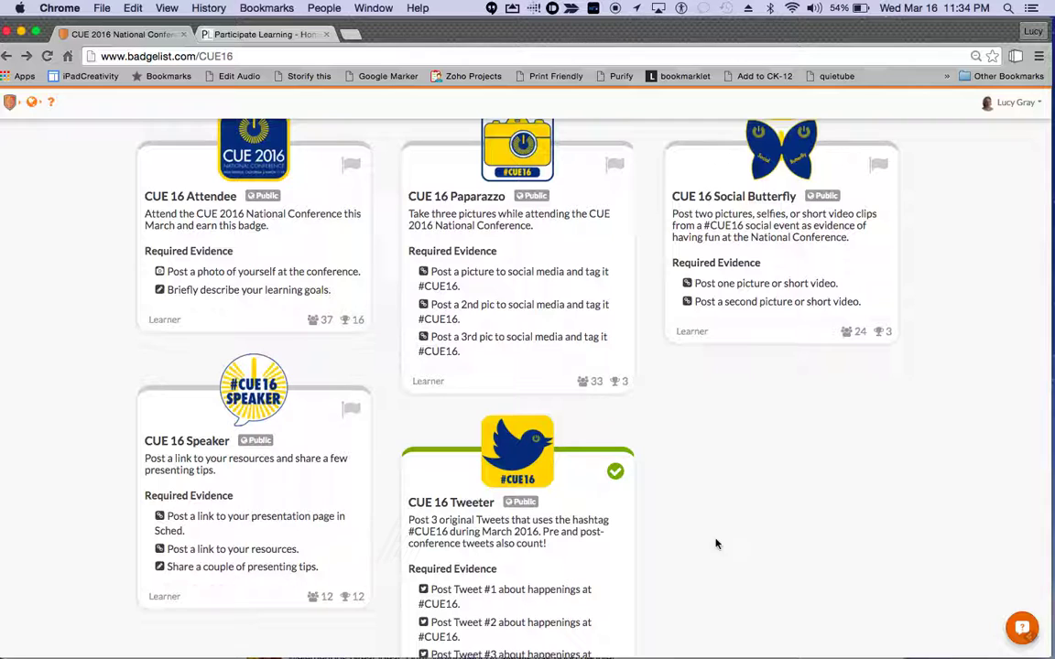
{"action": "scroll", "coordinate": [828, 558], "scroll_direction": "up", "scroll_amount": 5}
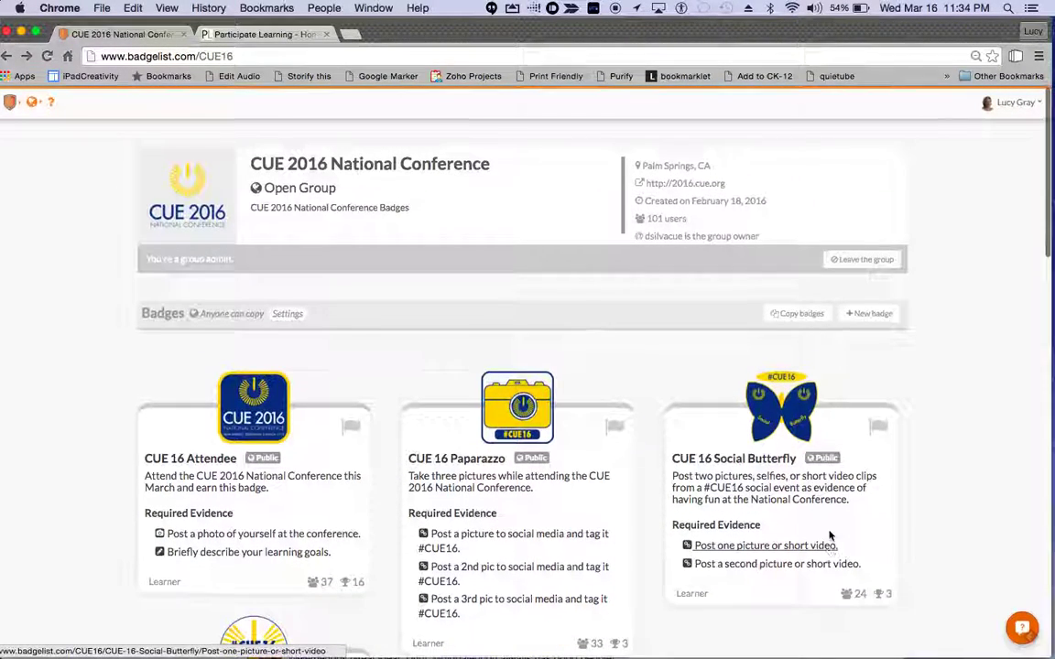
{"action": "left_click", "coordinate": [1037, 104]}
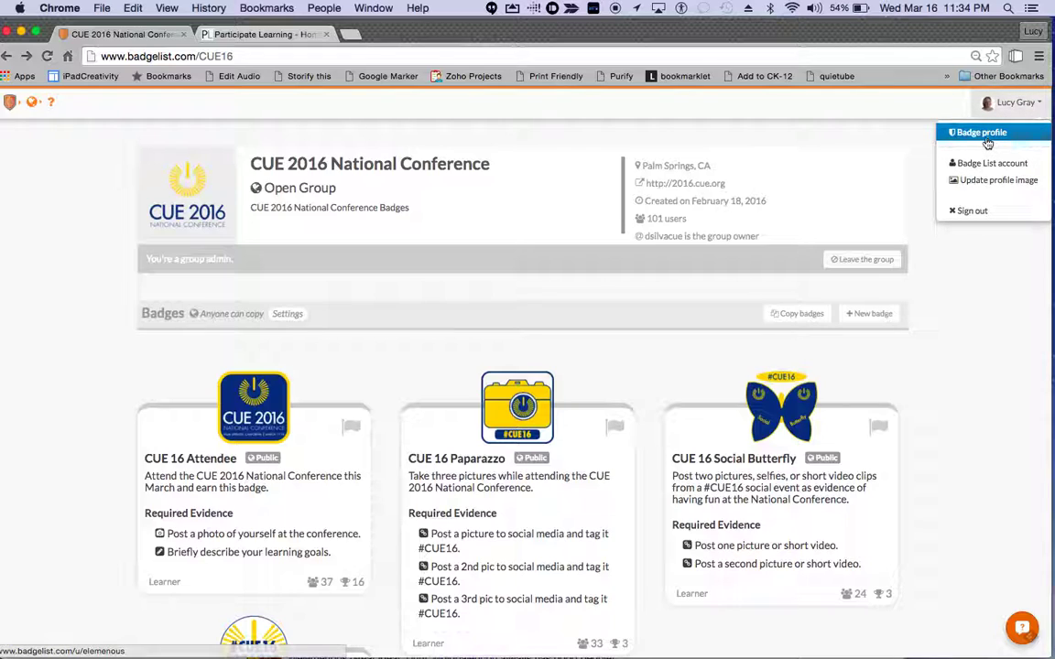
{"action": "left_click", "coordinate": [989, 139]}
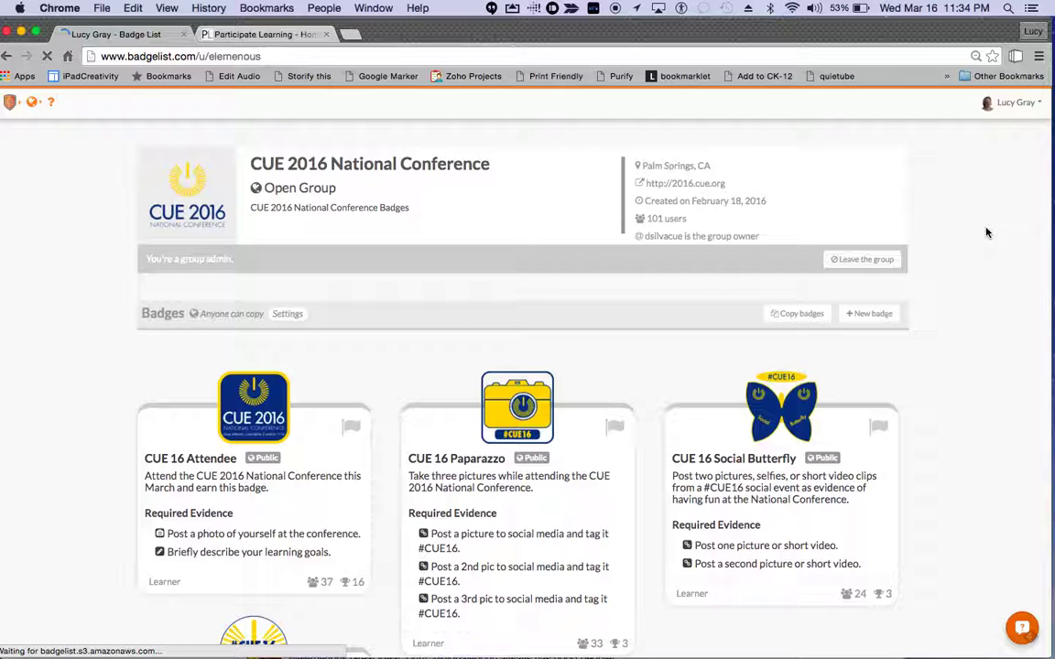
{"action": "scroll", "coordinate": [984, 274], "scroll_direction": "down", "scroll_amount": 3}
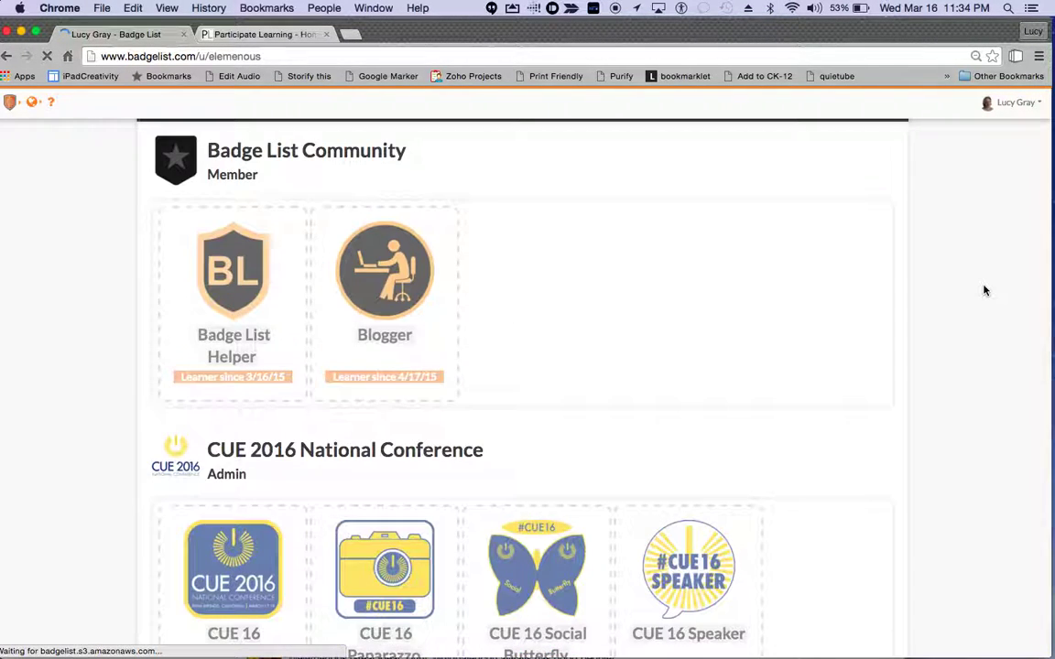
{"action": "scroll", "coordinate": [871, 362], "scroll_direction": "down", "scroll_amount": 5}
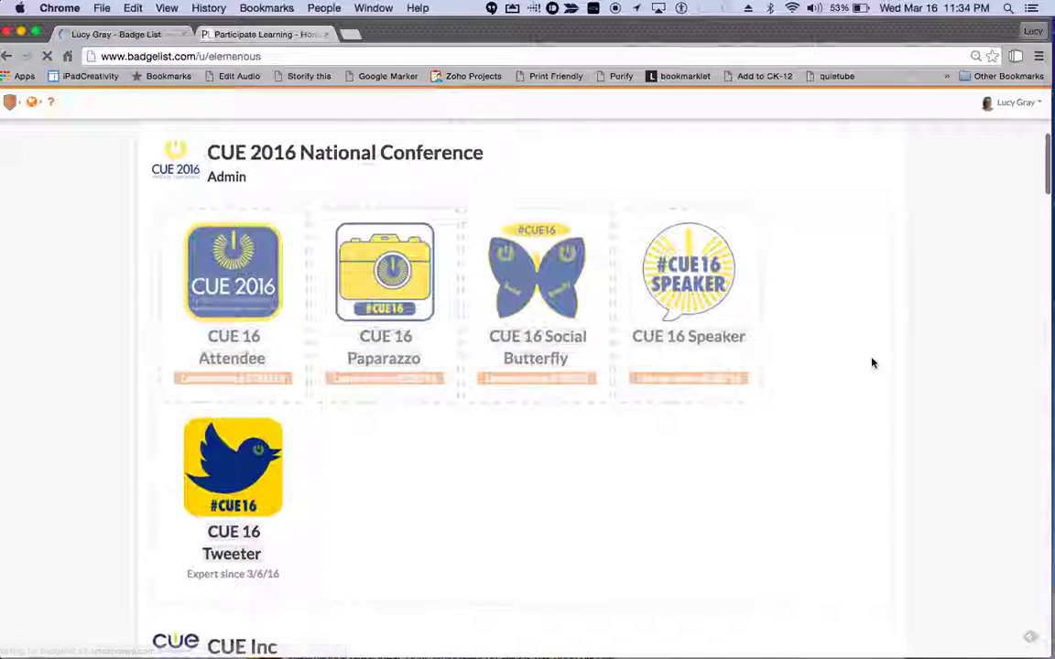
{"action": "scroll", "coordinate": [872, 364], "scroll_direction": "down", "scroll_amount": 8}
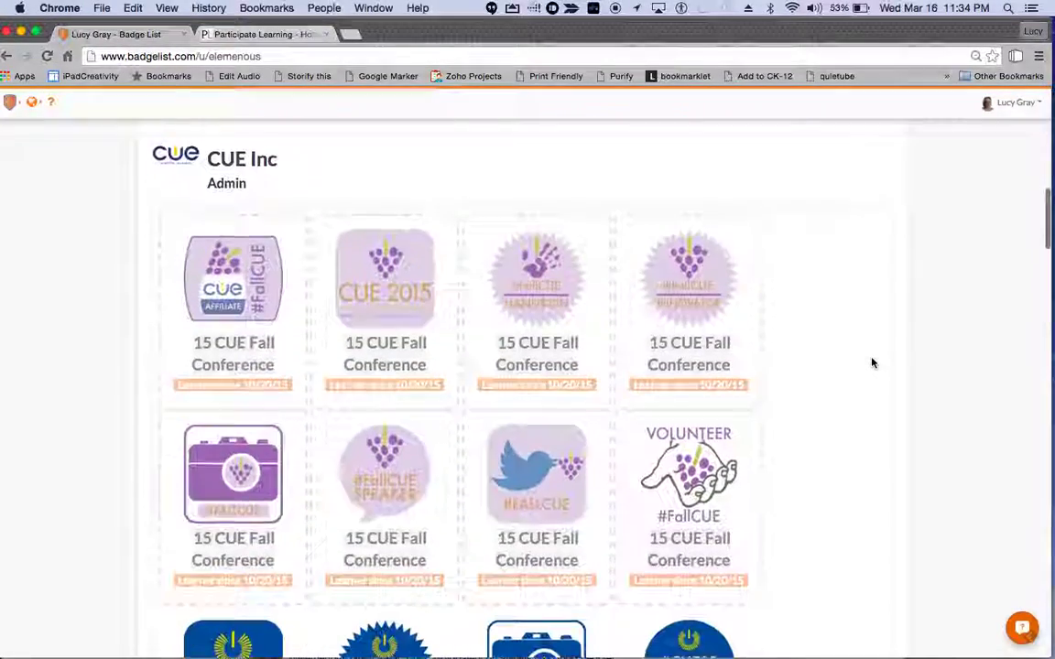
{"action": "scroll", "coordinate": [871, 363], "scroll_direction": "down", "scroll_amount": 7}
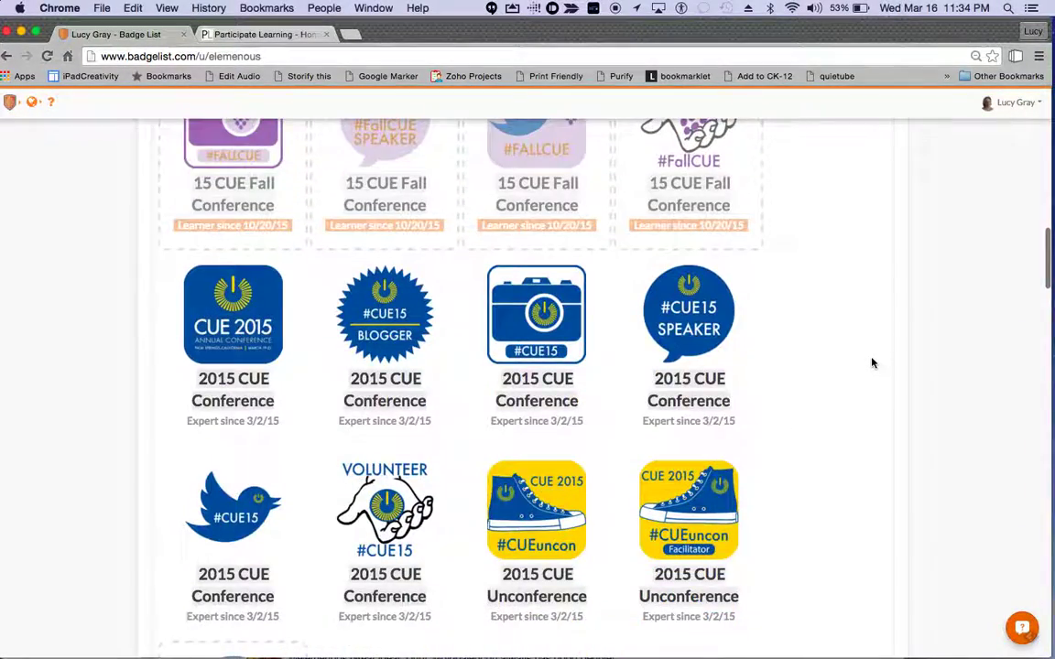
{"action": "scroll", "coordinate": [872, 364], "scroll_direction": "down", "scroll_amount": 7}
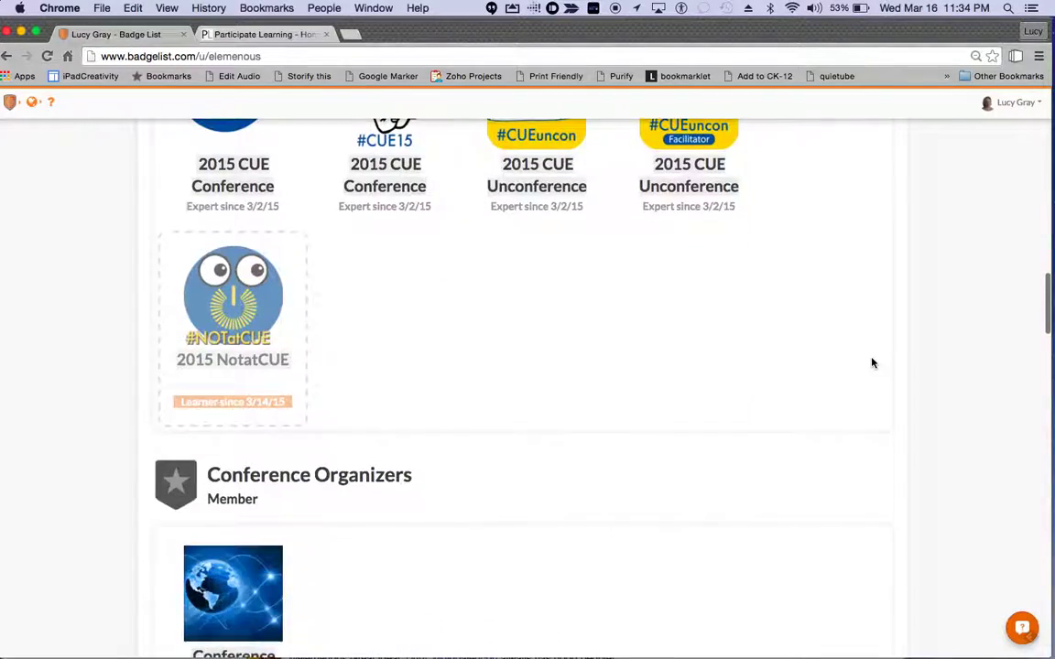
{"action": "scroll", "coordinate": [871, 363], "scroll_direction": "up", "scroll_amount": 11}
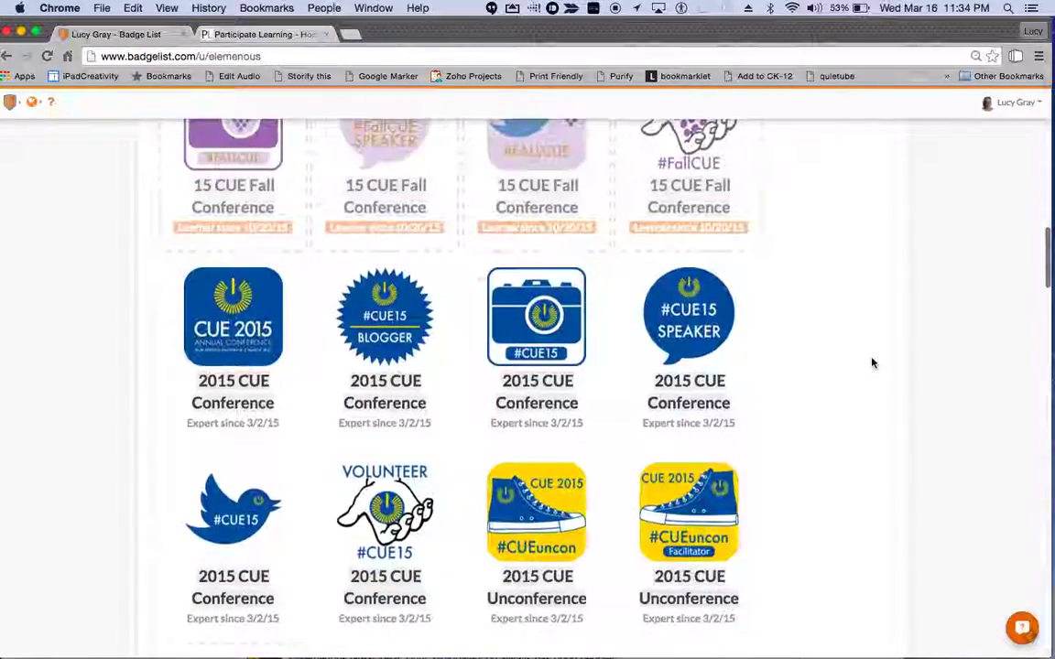
{"action": "scroll", "coordinate": [872, 364], "scroll_direction": "up", "scroll_amount": 3}
{"action": "scroll", "coordinate": [872, 363], "scroll_direction": "down", "scroll_amount": 2}
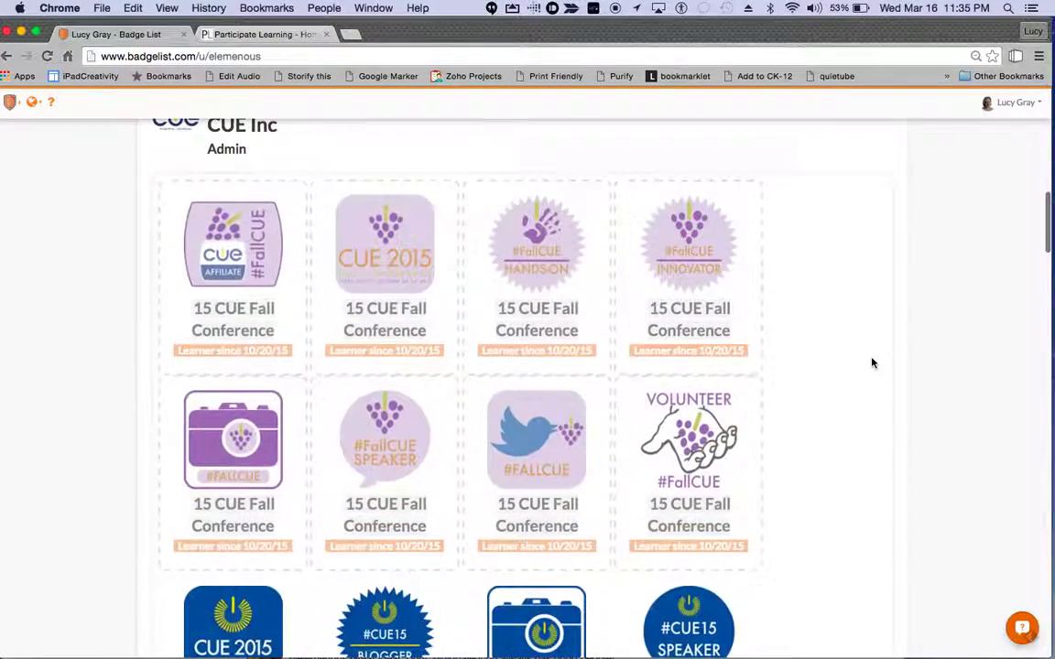
{"action": "scroll", "coordinate": [872, 361], "scroll_direction": "down", "scroll_amount": 2}
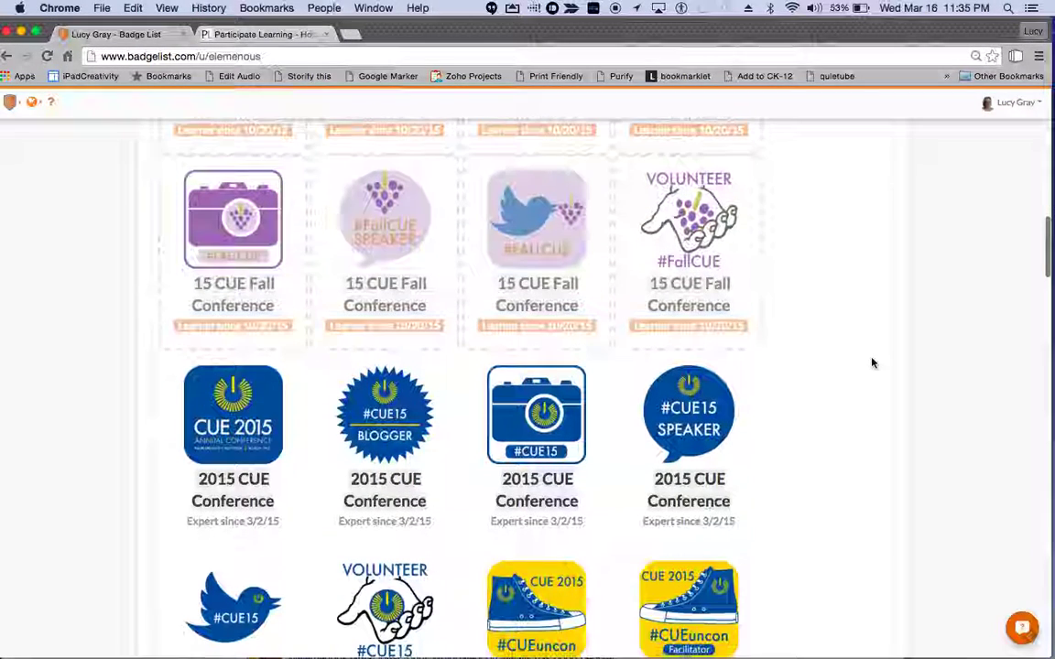
- Open the 2015 CUE Conference Speaker badge, view its sharing options, then close them
{"action": "left_click", "coordinate": [695, 429]}
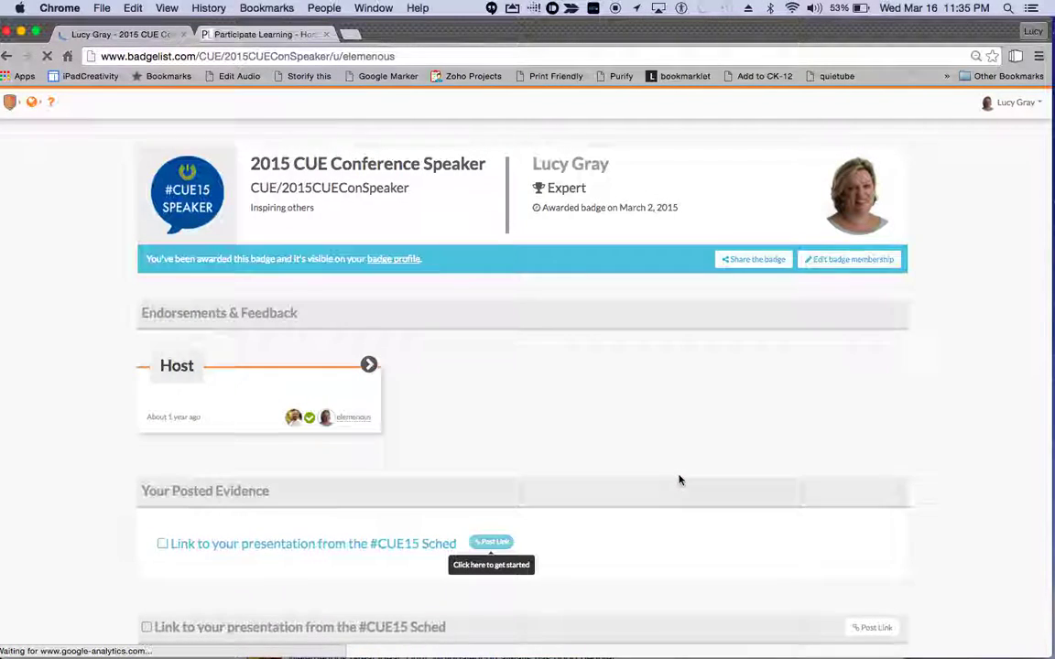
{"action": "scroll", "coordinate": [679, 480], "scroll_direction": "down", "scroll_amount": 1}
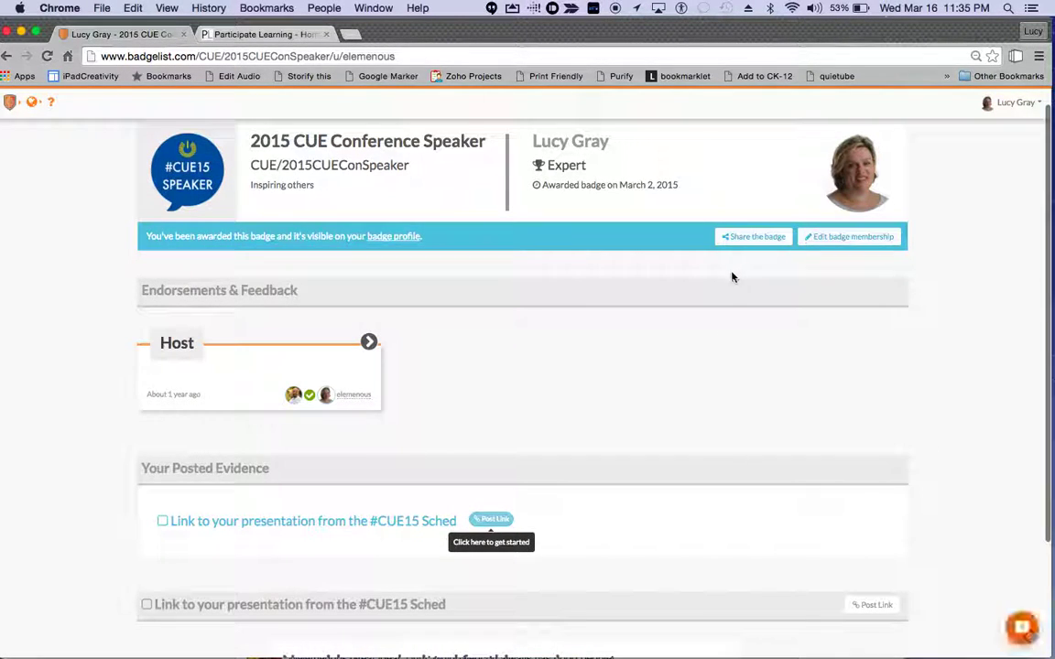
{"action": "left_click", "coordinate": [1039, 106]}
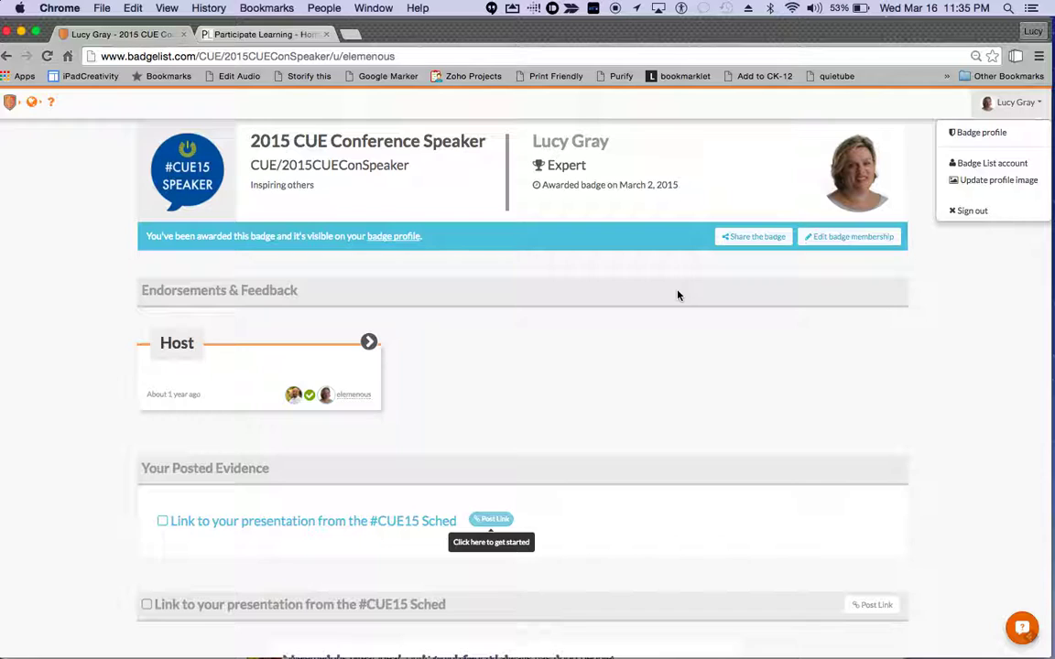
{"action": "left_click", "coordinate": [750, 241]}
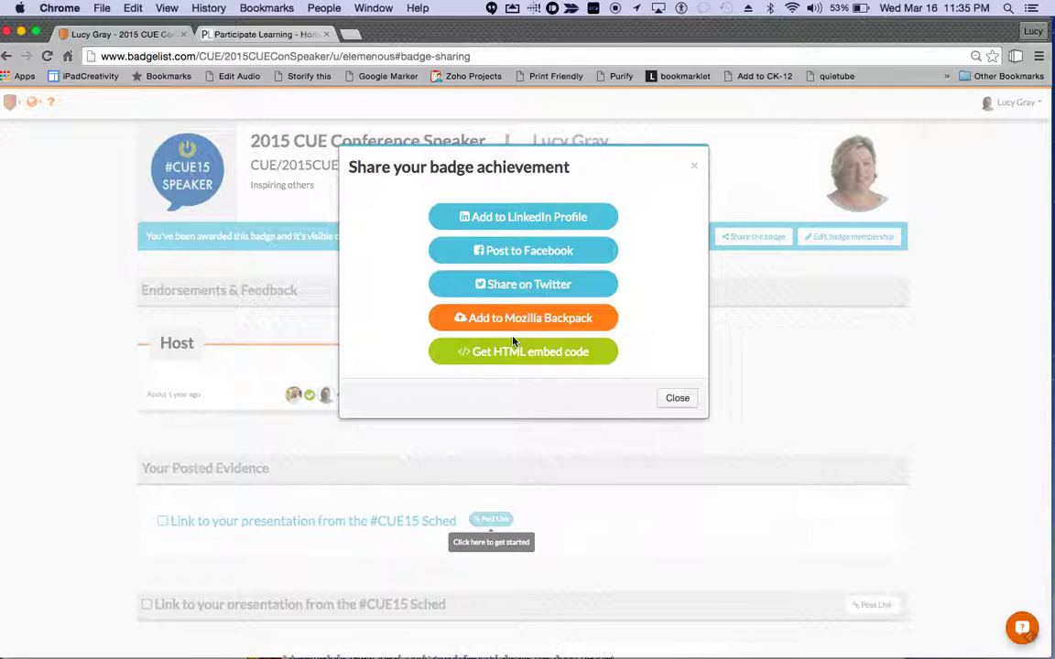
{"action": "left_click", "coordinate": [694, 169]}
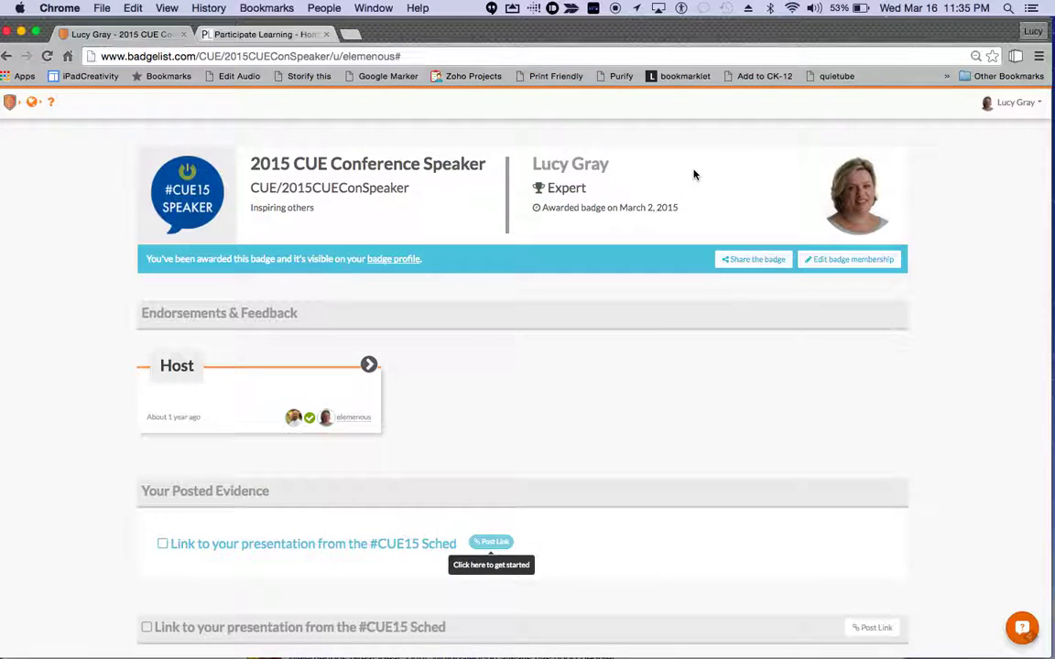
- Sign in to Participate Learning with a Google account
{"action": "left_click", "coordinate": [266, 34]}
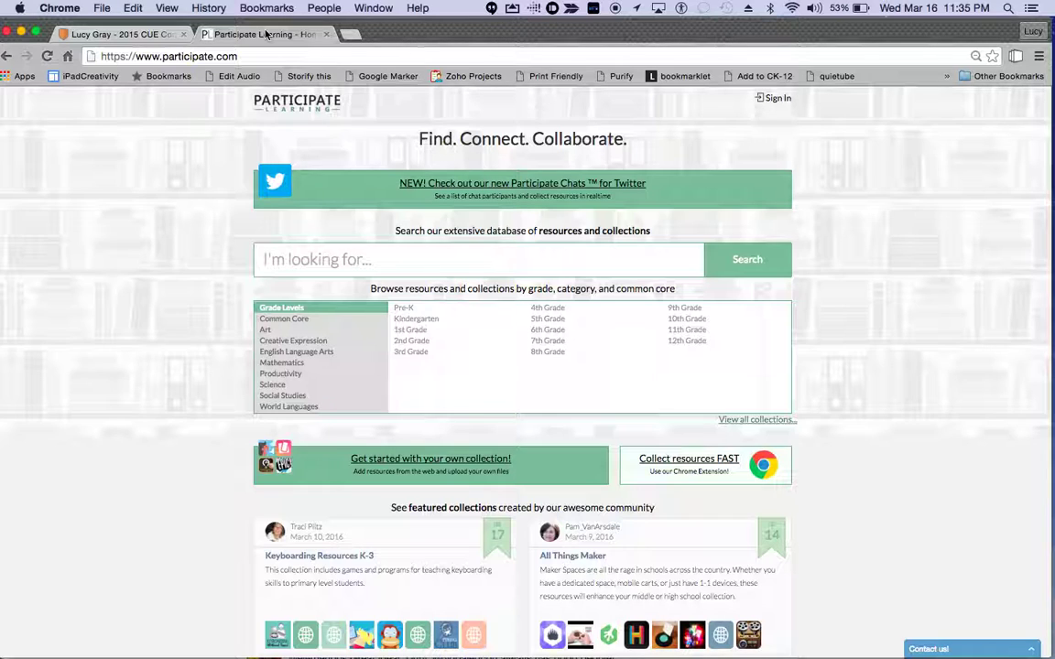
{"action": "left_click", "coordinate": [772, 102]}
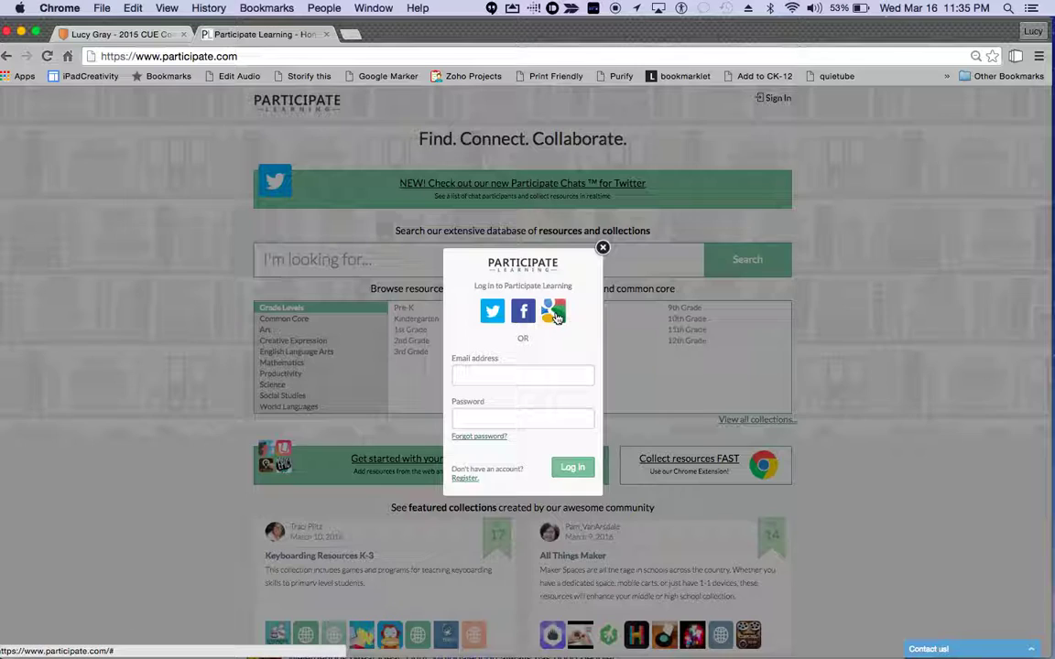
{"action": "left_click", "coordinate": [555, 315]}
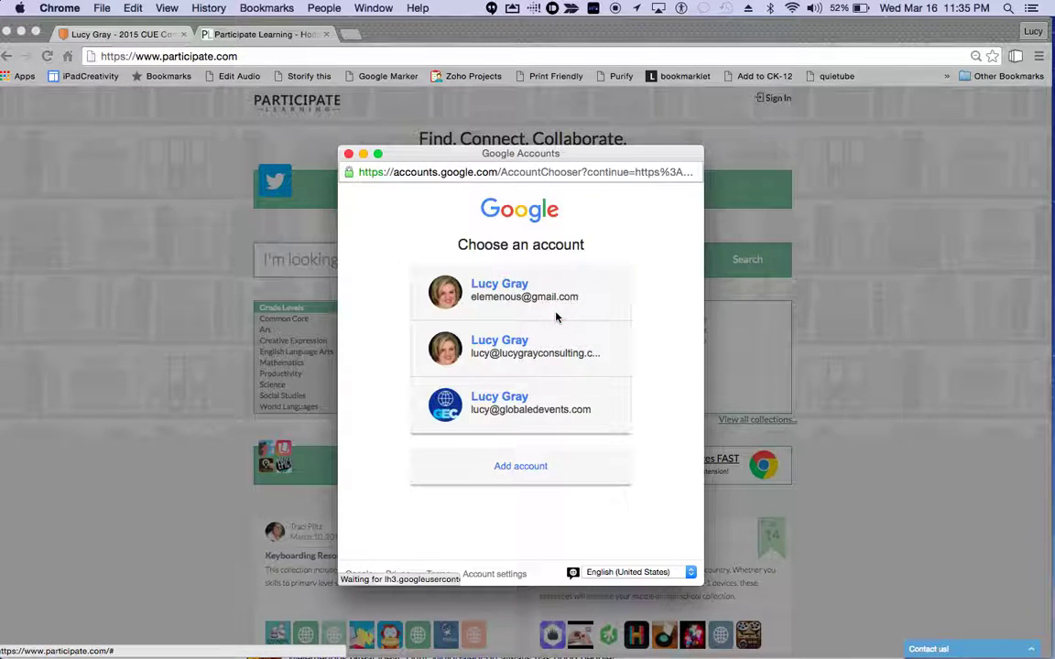
{"action": "left_click", "coordinate": [490, 286]}
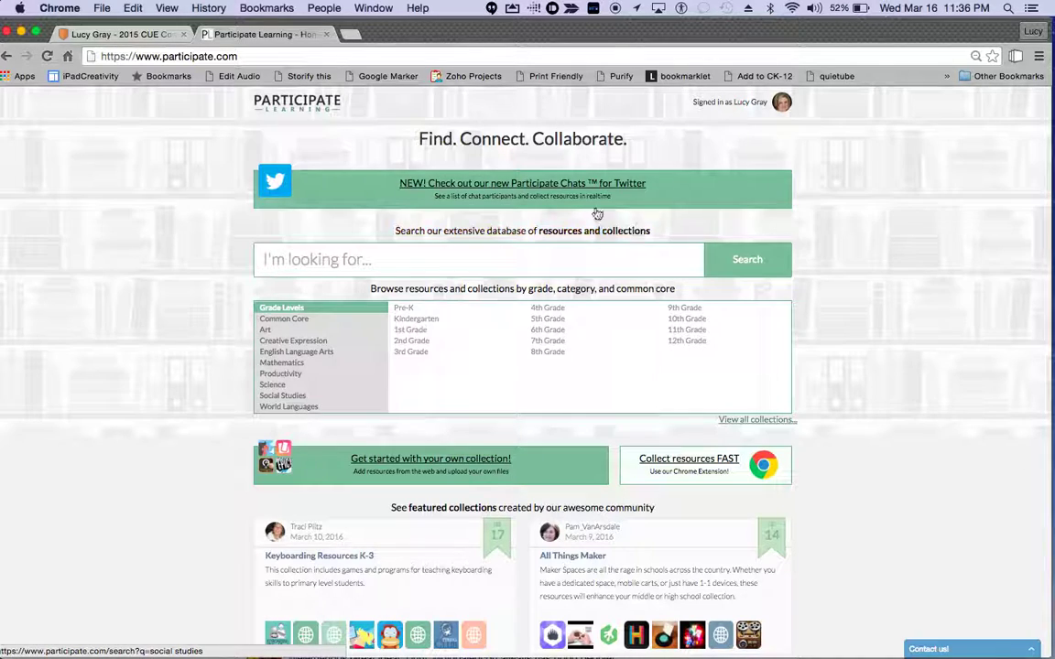
- Open the Participate Chats for Twitter directory and scroll the chat list down to #CUE16
{"action": "left_click", "coordinate": [564, 189]}
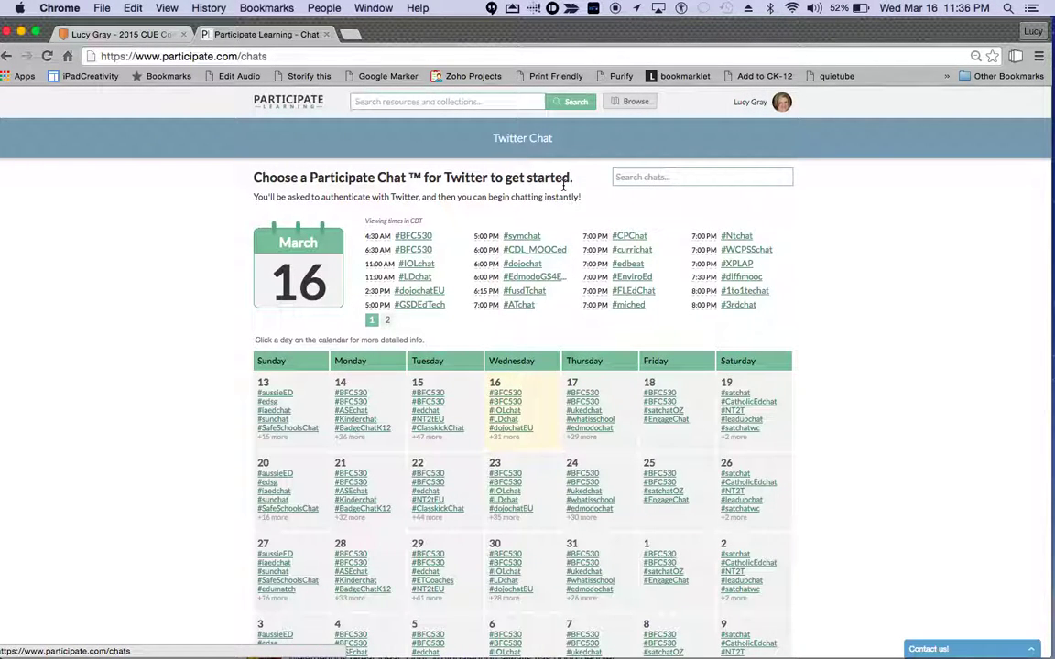
{"action": "scroll", "coordinate": [806, 344], "scroll_direction": "down", "scroll_amount": 10}
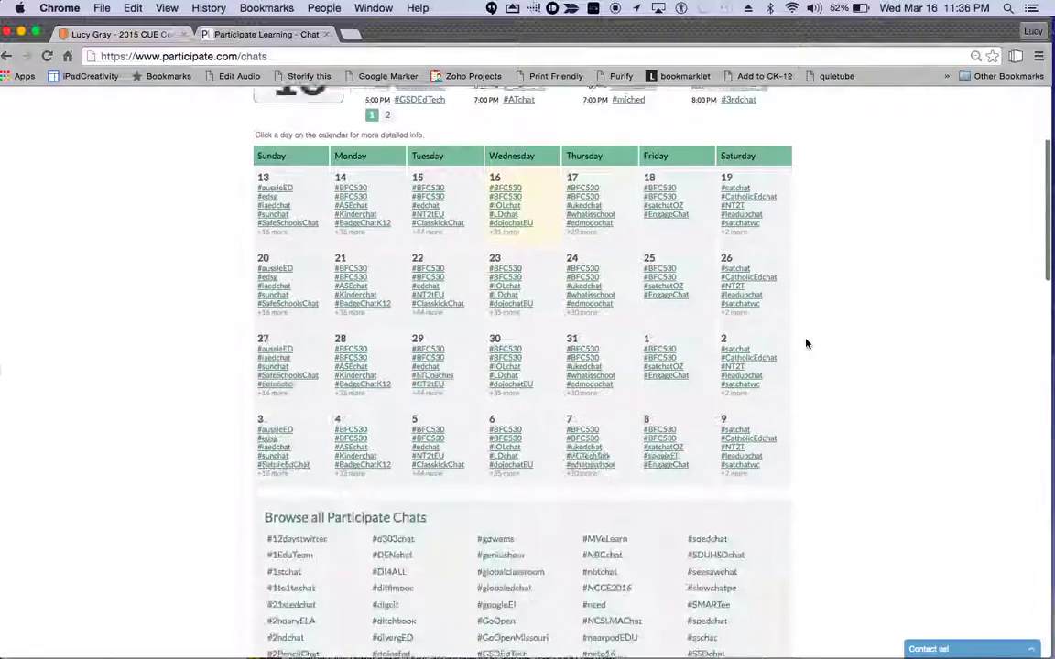
{"action": "scroll", "coordinate": [806, 343], "scroll_direction": "down", "scroll_amount": 6}
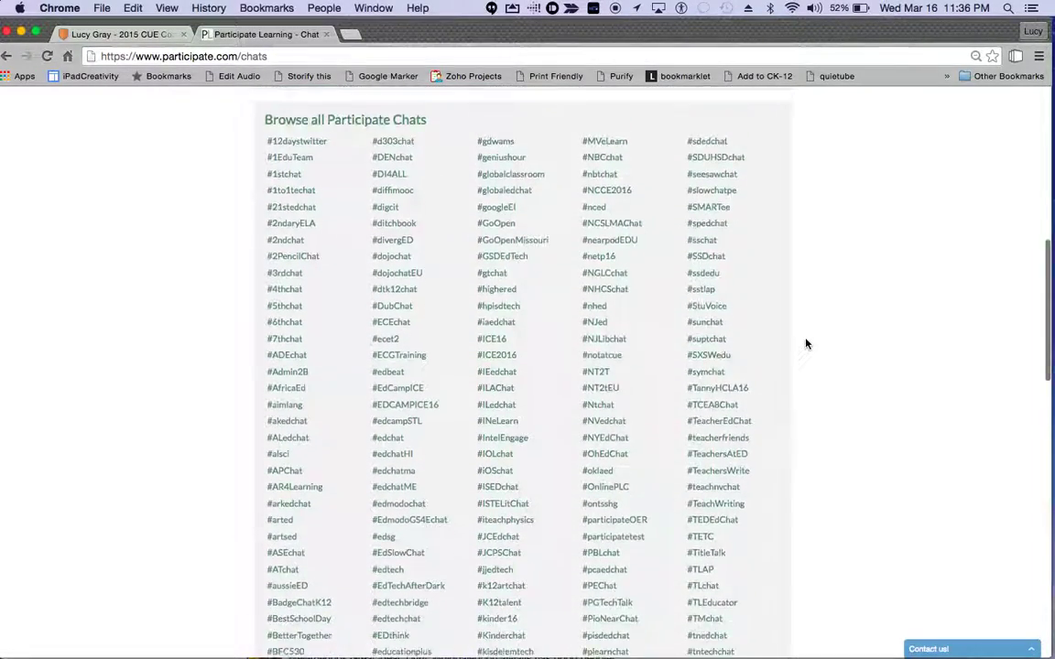
{"action": "scroll", "coordinate": [806, 344], "scroll_direction": "down", "scroll_amount": 7}
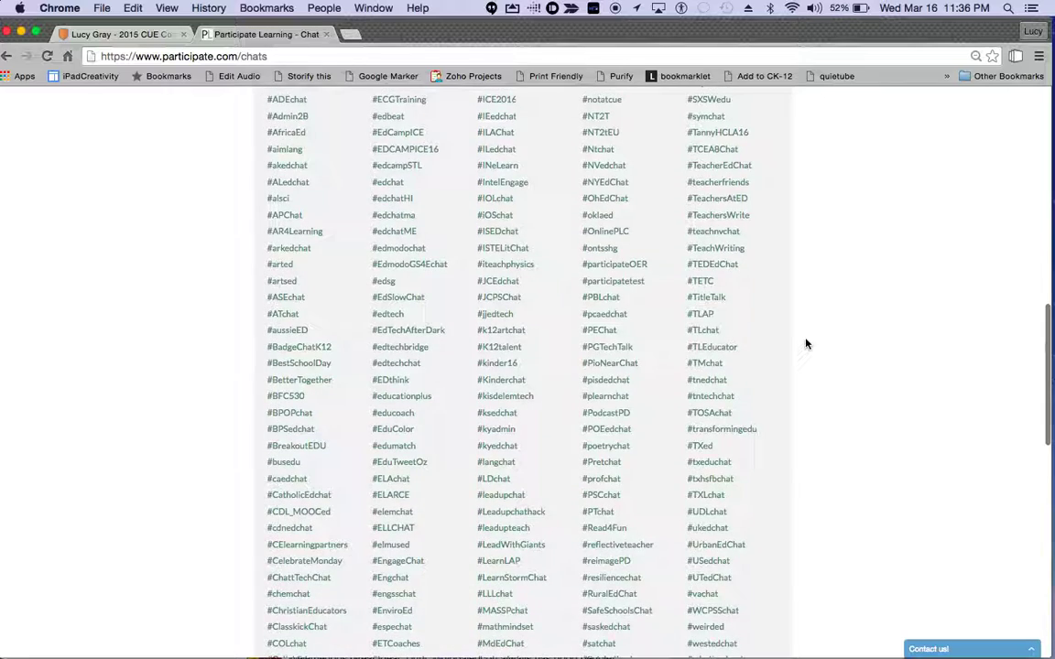
{"action": "scroll", "coordinate": [806, 344], "scroll_direction": "down", "scroll_amount": 3}
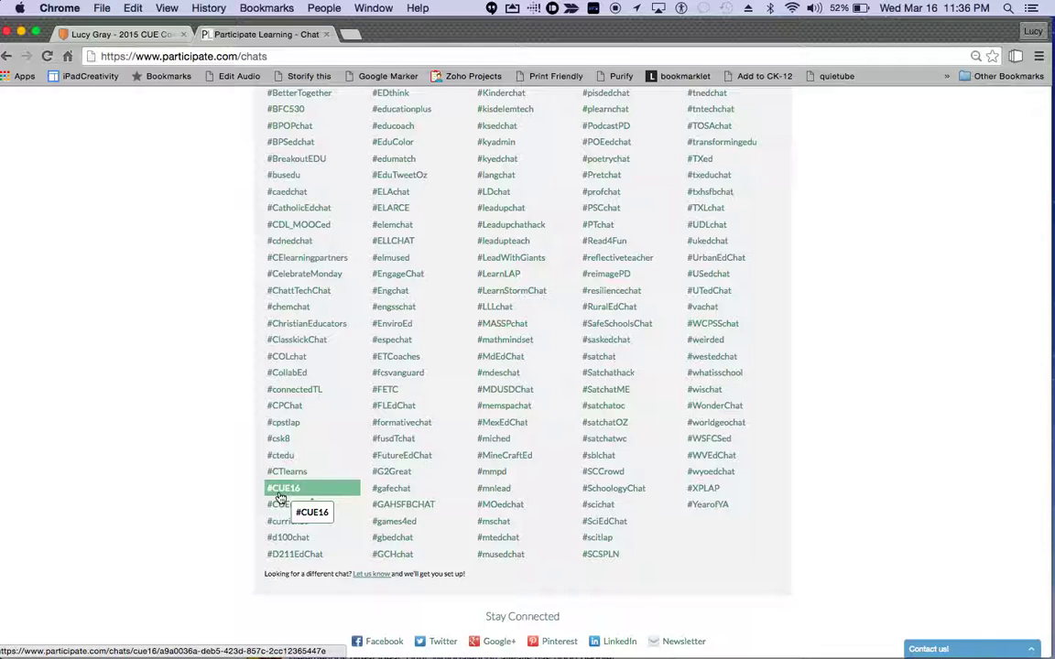
- Open the #CUE16 chat and dismiss the introductory tips overlay
{"action": "left_click", "coordinate": [282, 492]}
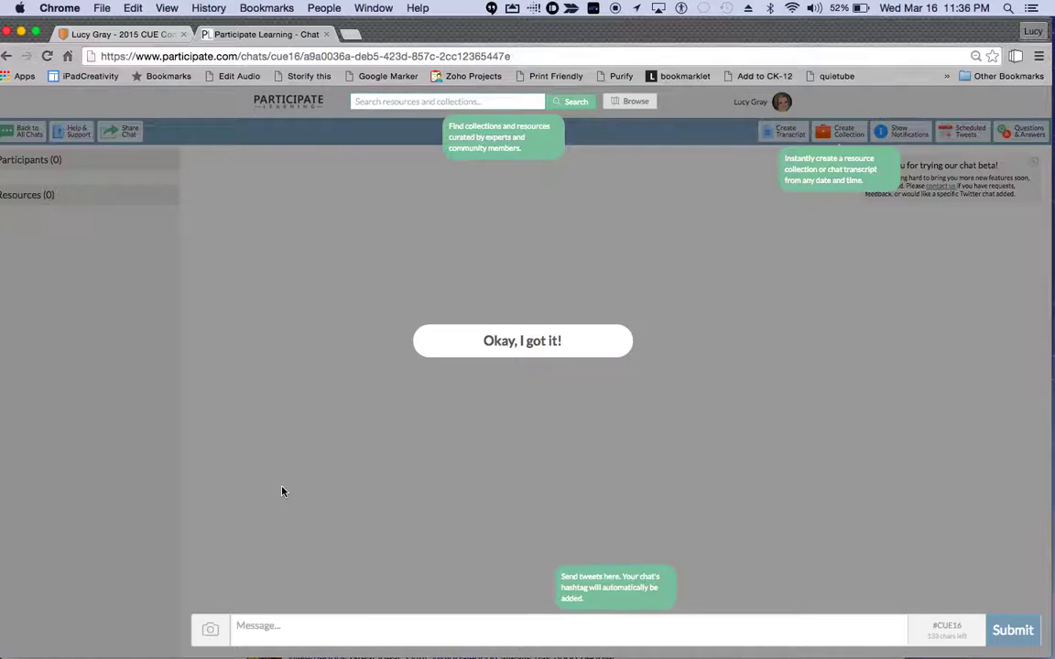
{"action": "left_click", "coordinate": [490, 338]}
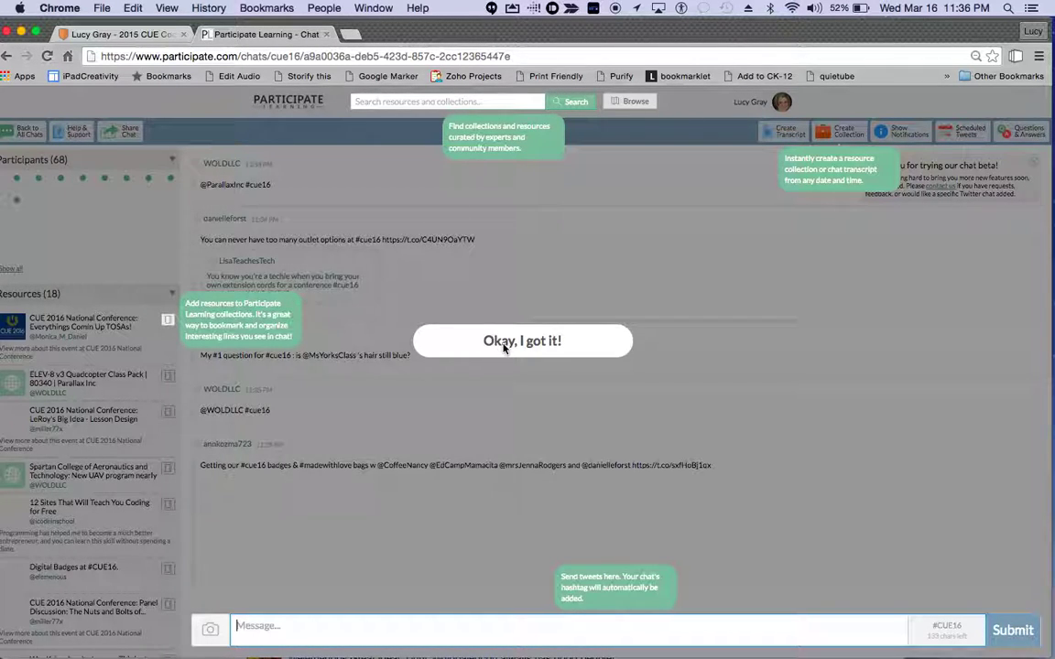
{"action": "left_click", "coordinate": [522, 344]}
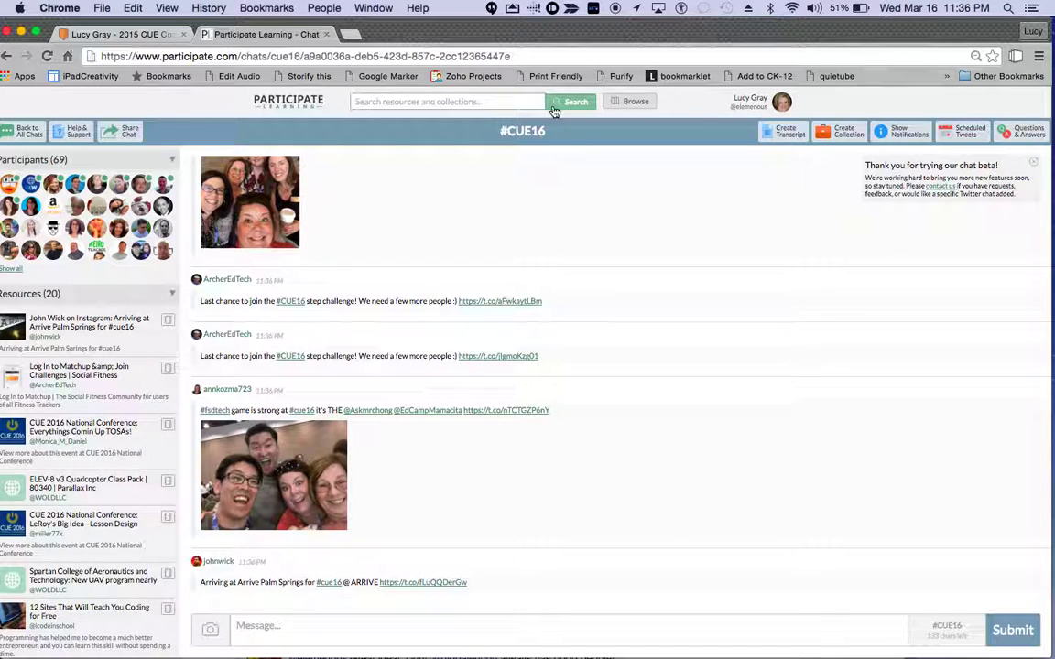
- Scroll the Resources sidebar down to the 'Apps and Sites for Storytelling' resource's collection options
{"action": "left_click_drag", "start_coordinate": [490, 34], "coordinate": [500, 35]}
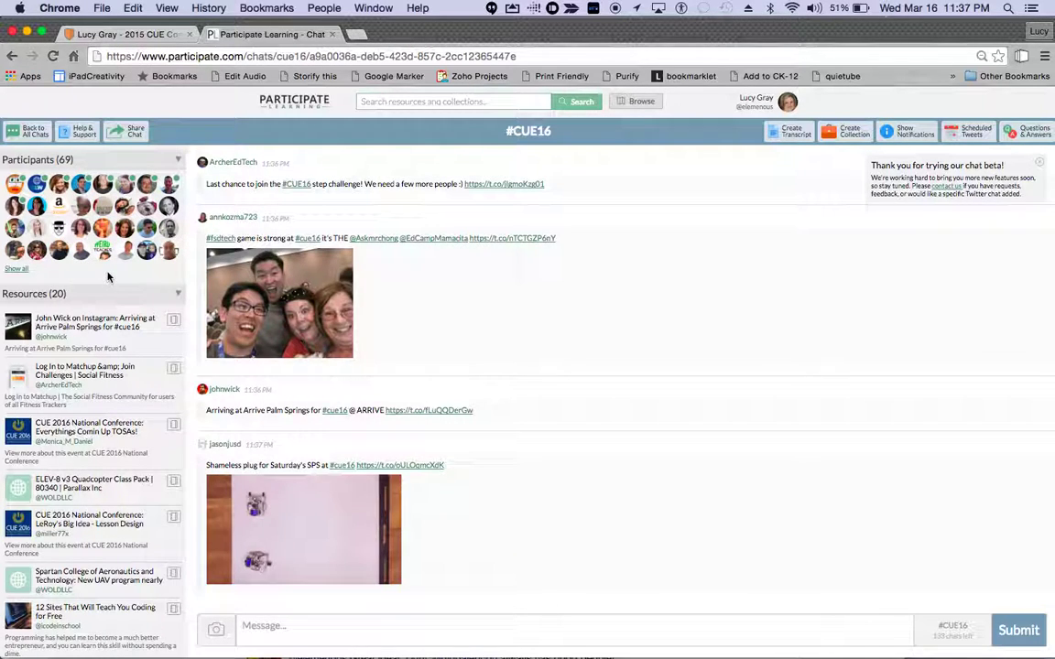
{"action": "scroll", "coordinate": [74, 442], "scroll_direction": "down", "scroll_amount": 3}
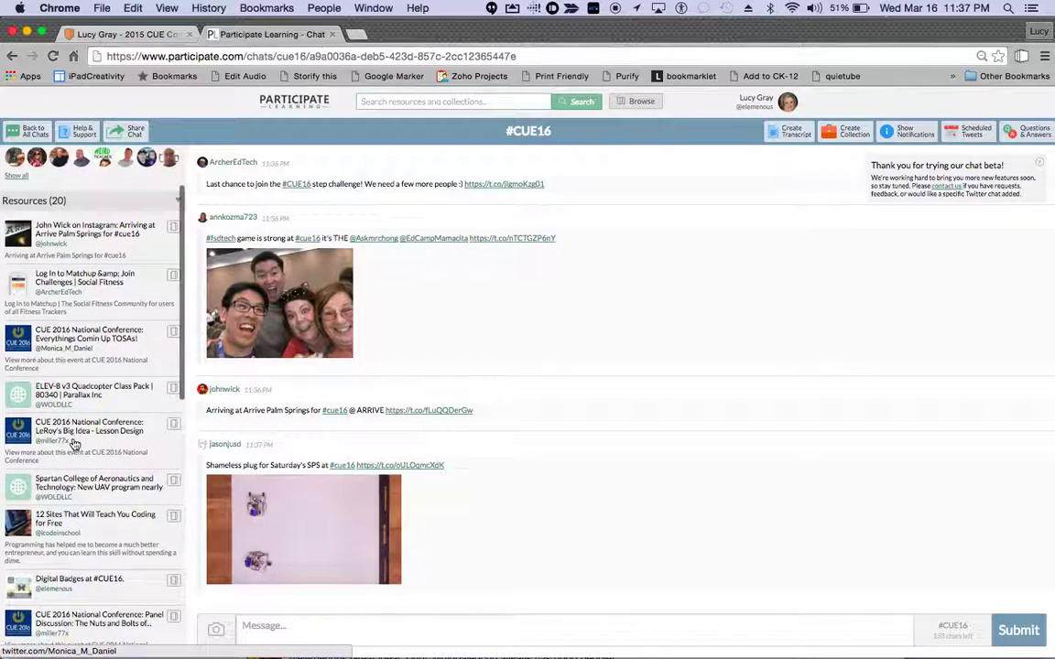
{"action": "scroll", "coordinate": [74, 443], "scroll_direction": "down", "scroll_amount": 5}
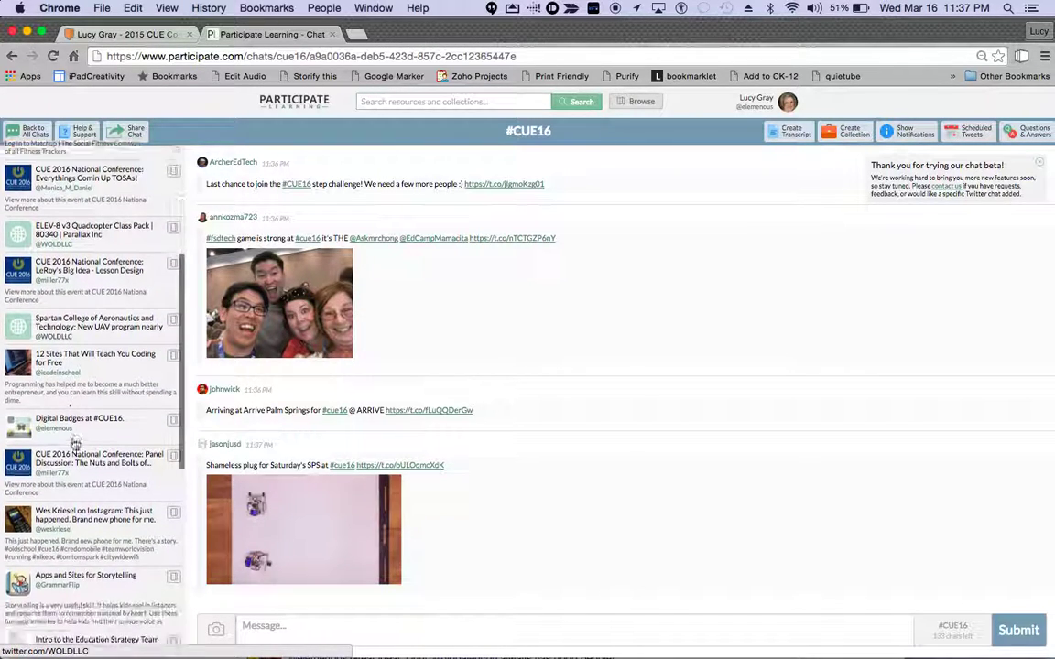
{"action": "scroll", "coordinate": [74, 444], "scroll_direction": "down", "scroll_amount": 5}
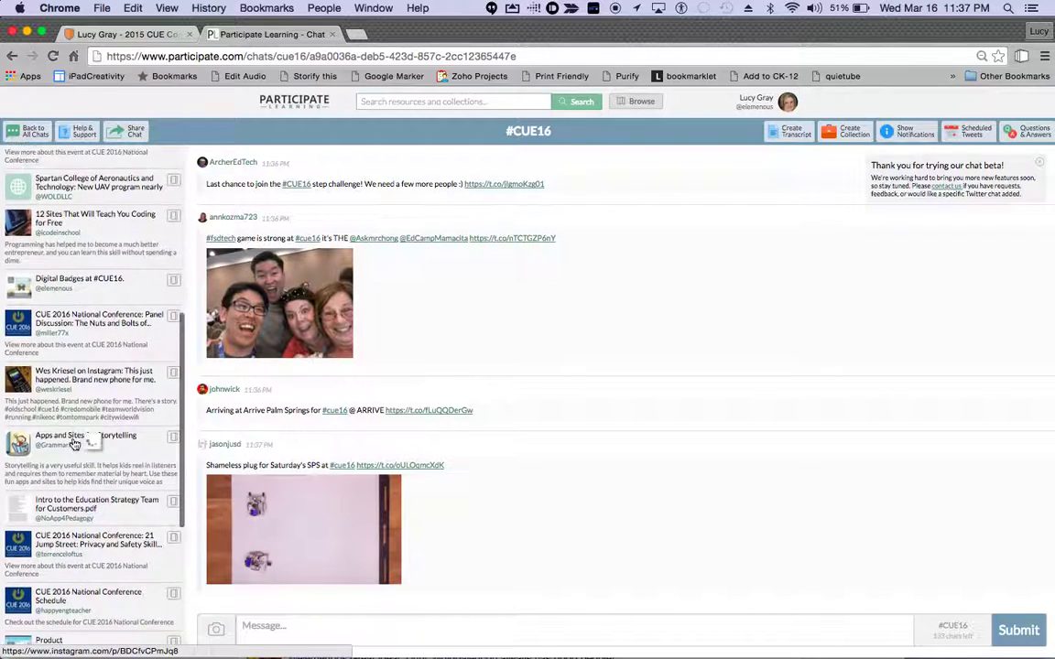
{"action": "scroll", "coordinate": [75, 443], "scroll_direction": "down", "scroll_amount": 2}
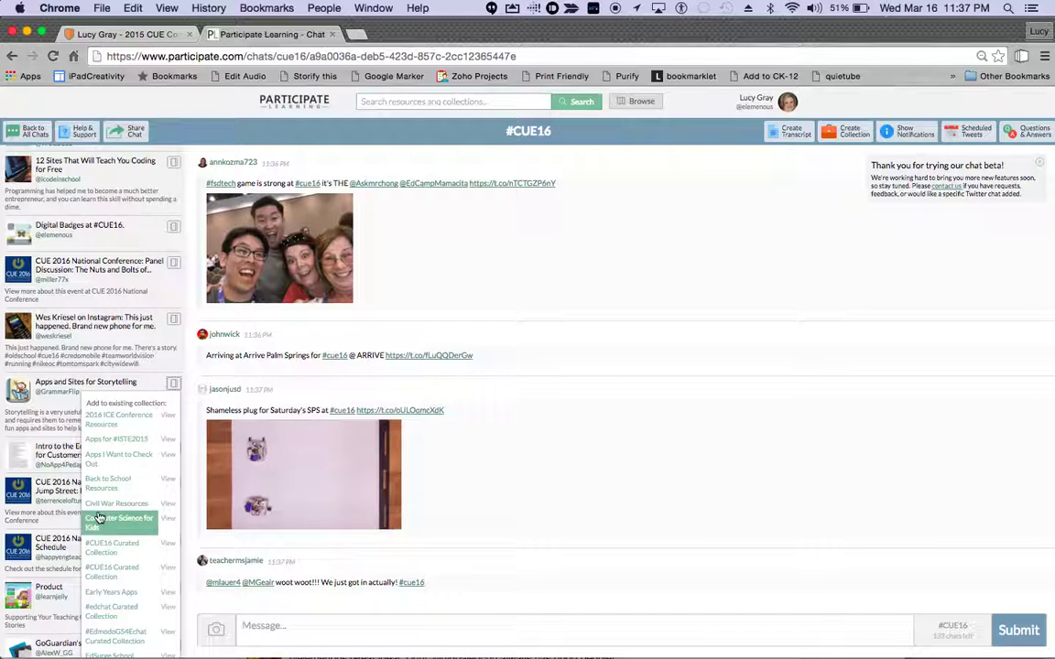
{"action": "left_click", "coordinate": [55, 364]}
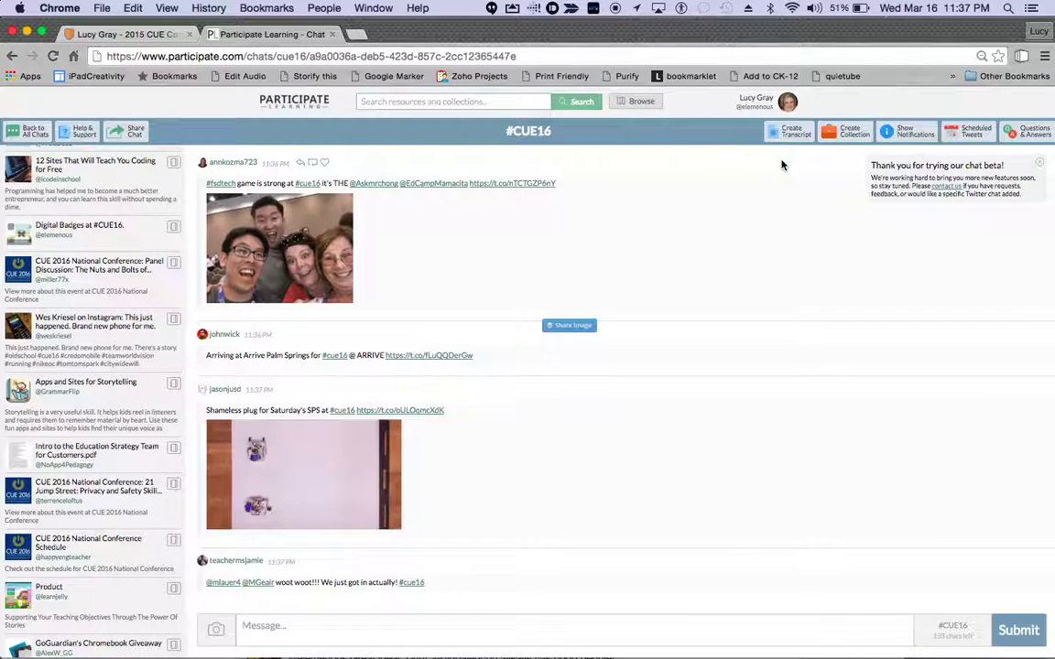
{"action": "left_click", "coordinate": [844, 133]}
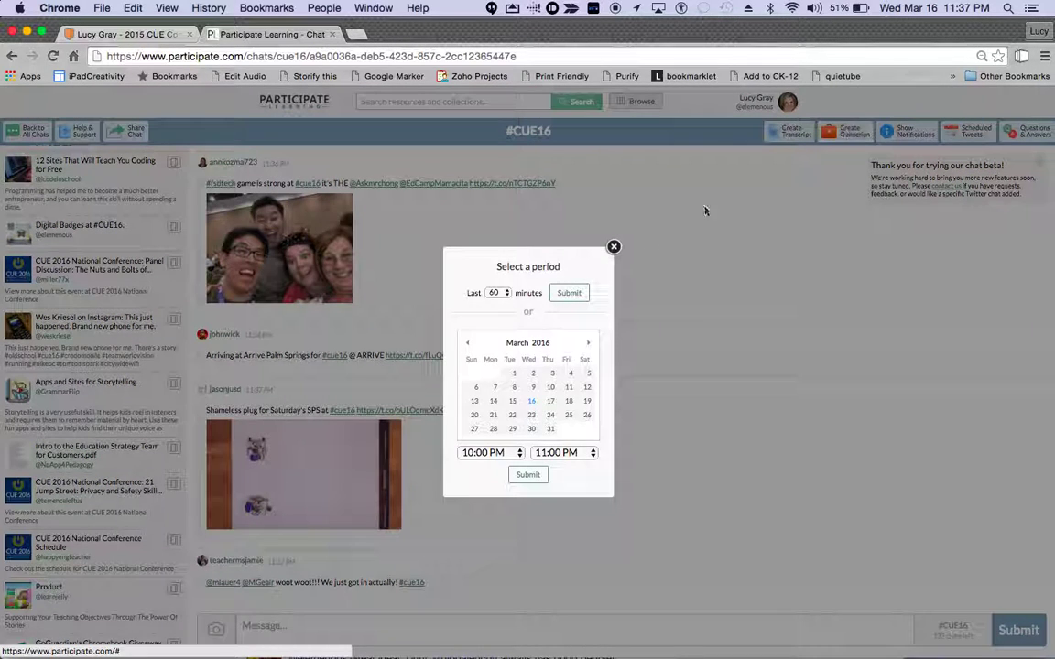
{"action": "left_click", "coordinate": [500, 295]}
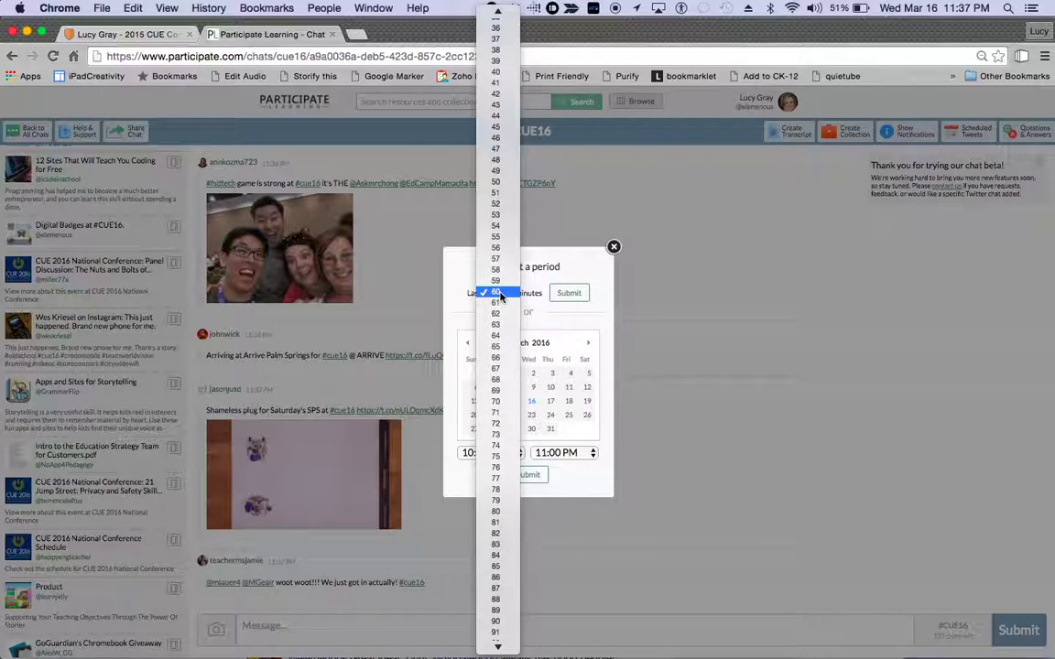
{"action": "left_click", "coordinate": [500, 293]}
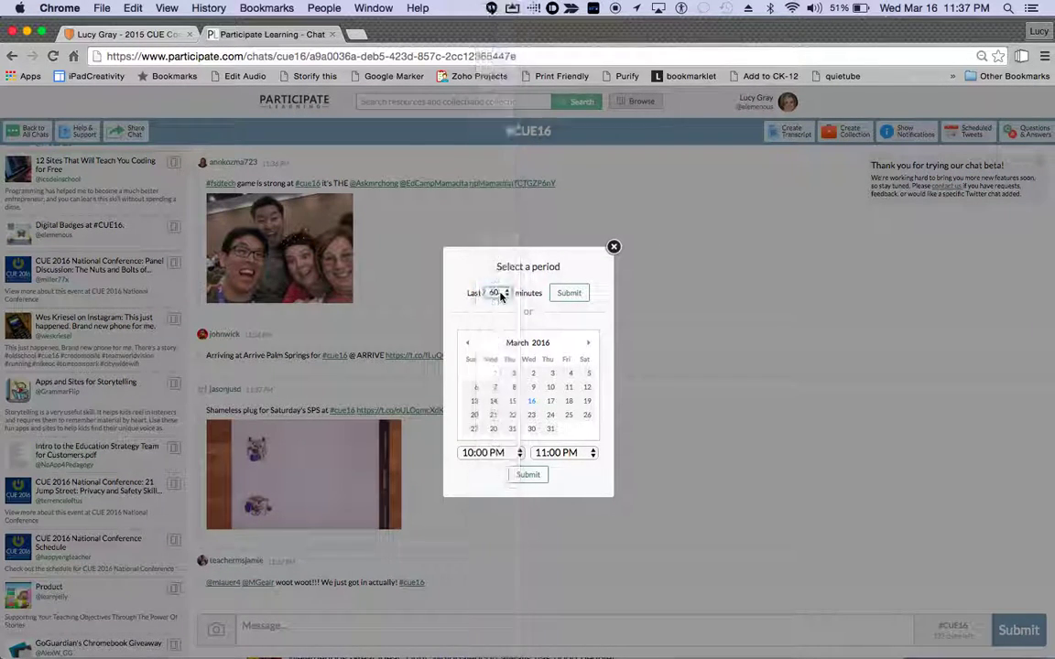
{"action": "left_click", "coordinate": [486, 457]}
{"action": "left_click", "coordinate": [486, 458]}
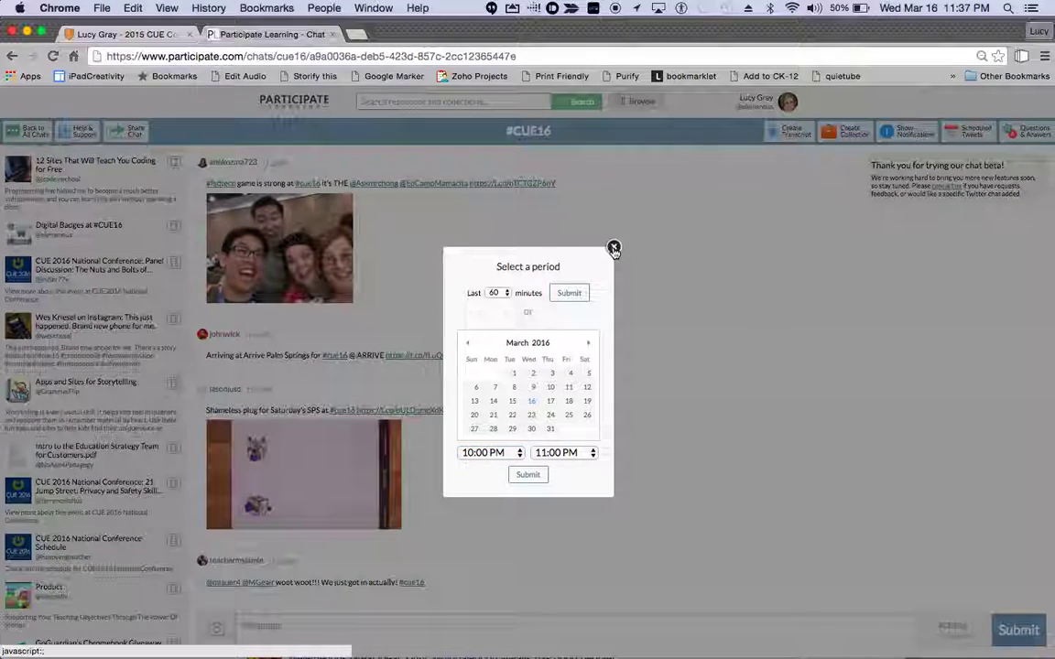
{"action": "left_click", "coordinate": [614, 247]}
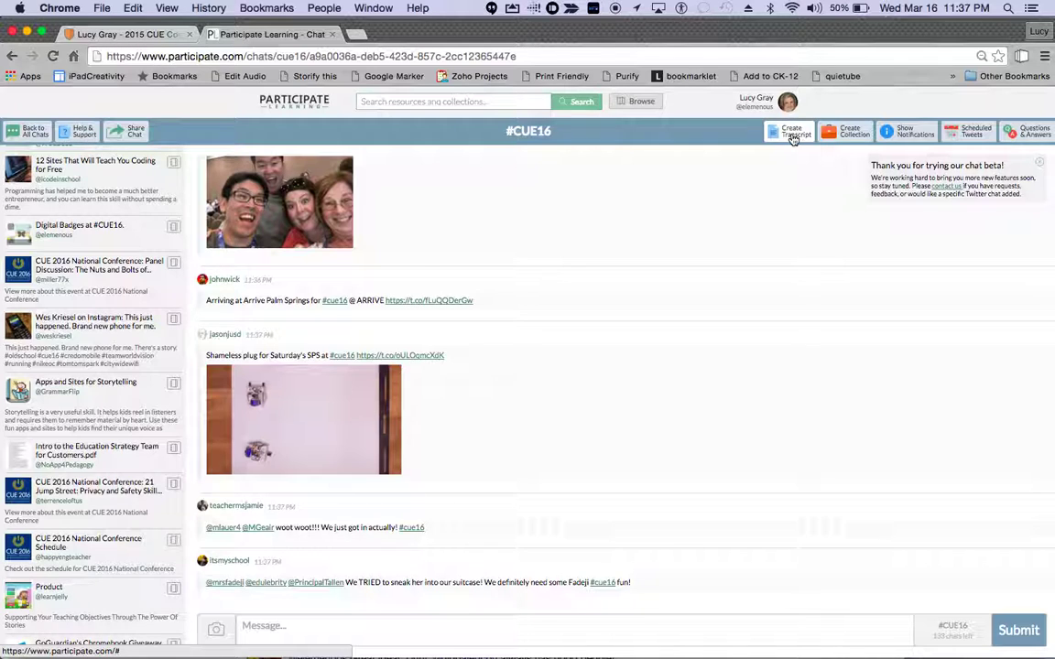
{"action": "left_click", "coordinate": [793, 138]}
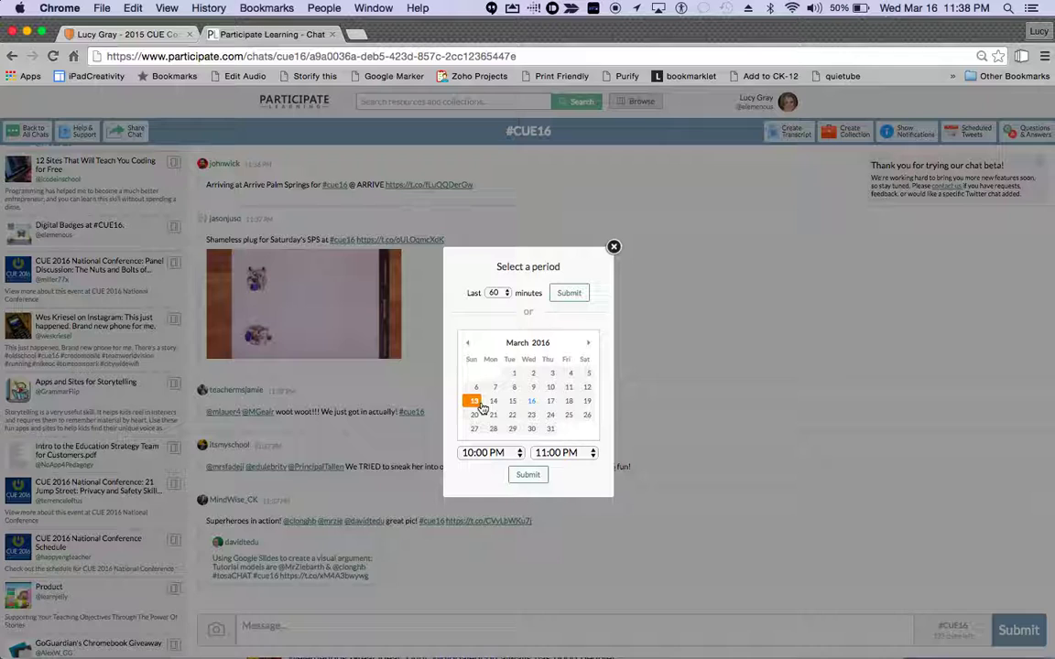
{"action": "left_click", "coordinate": [613, 247]}
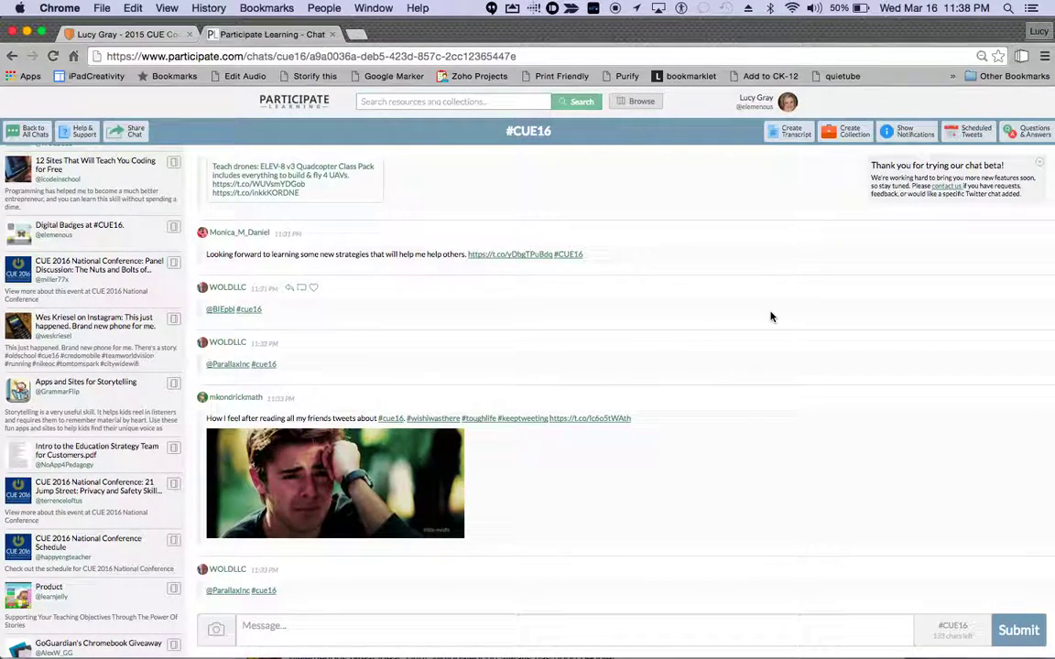
- Retweet the oldest loaded #CUE16 post, 'kickoff #cue16 like a boss', without a comment
{"action": "scroll", "coordinate": [771, 316], "scroll_direction": "down", "scroll_amount": 10}
{"action": "scroll", "coordinate": [683, 302], "scroll_direction": "up", "scroll_amount": 5}
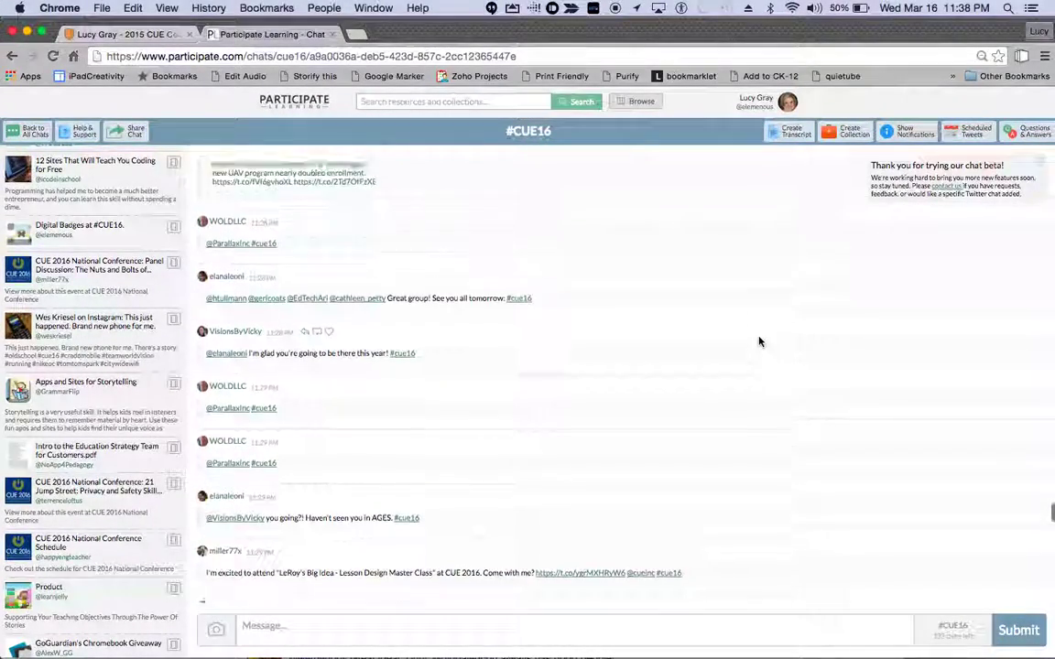
{"action": "left_click", "coordinate": [395, 638]}
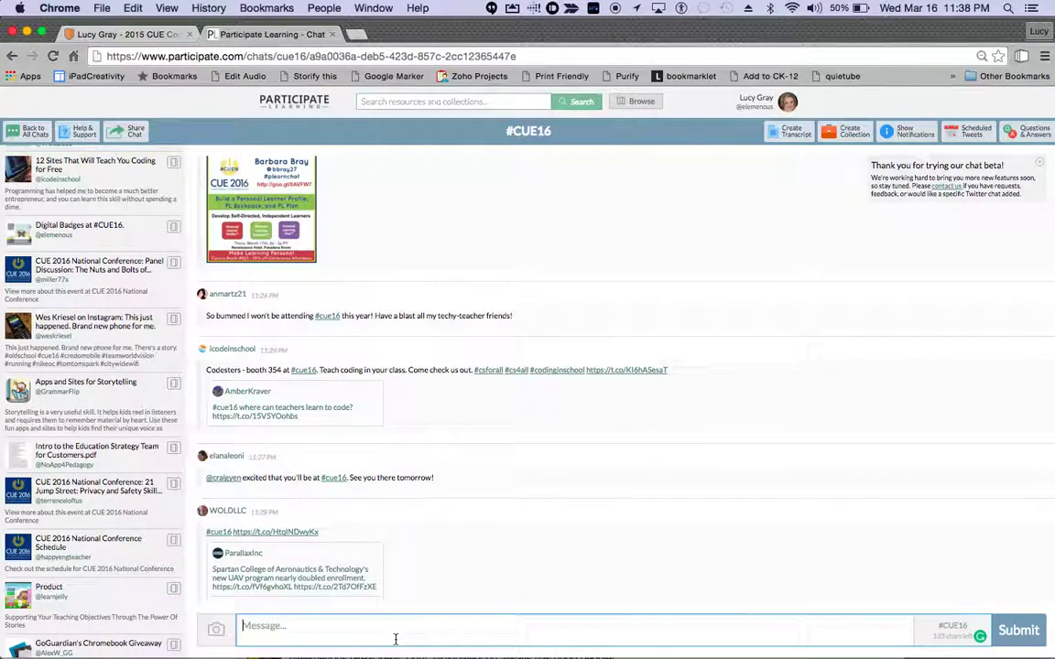
{"action": "scroll", "coordinate": [560, 267], "scroll_direction": "up", "scroll_amount": 15}
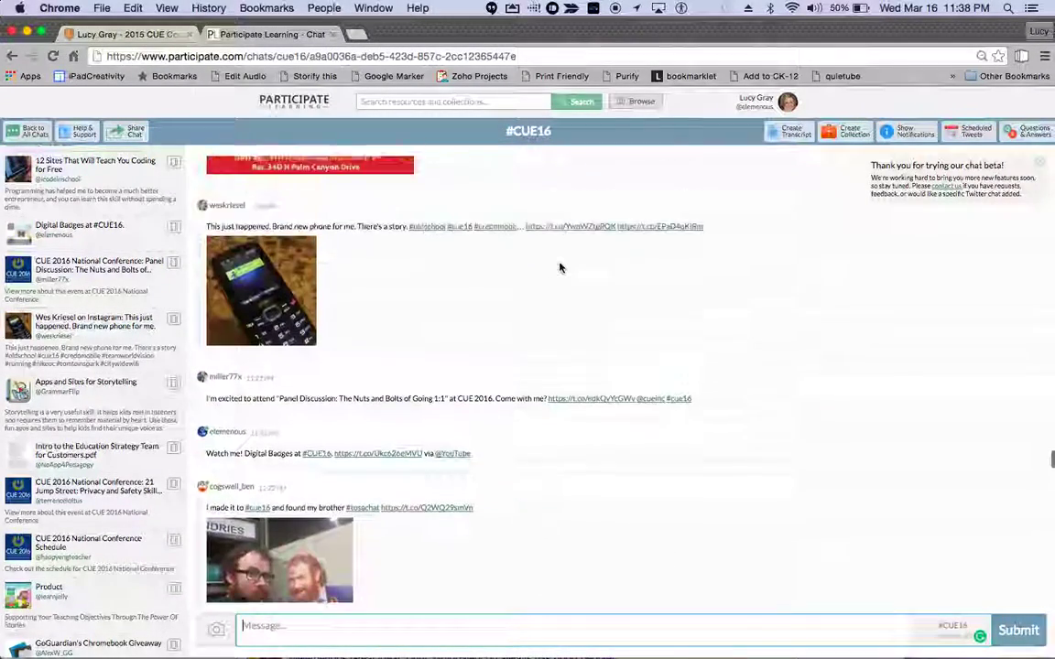
{"action": "scroll", "coordinate": [560, 268], "scroll_direction": "up", "scroll_amount": 10}
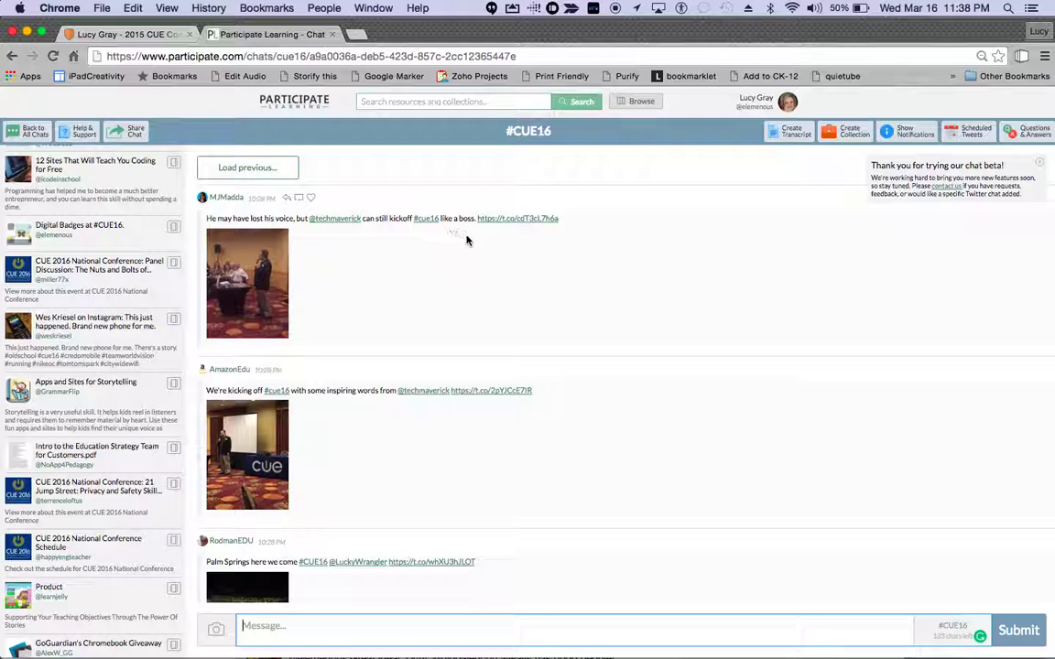
{"action": "scroll", "coordinate": [337, 254], "scroll_direction": "down", "scroll_amount": 1}
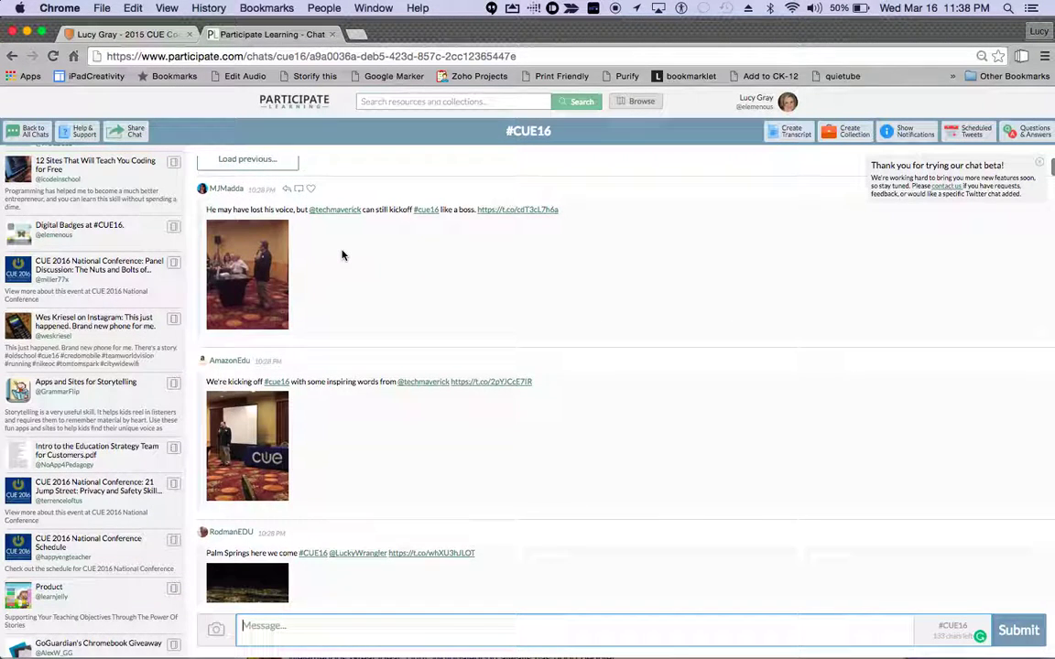
{"action": "scroll", "coordinate": [342, 254], "scroll_direction": "up", "scroll_amount": 1}
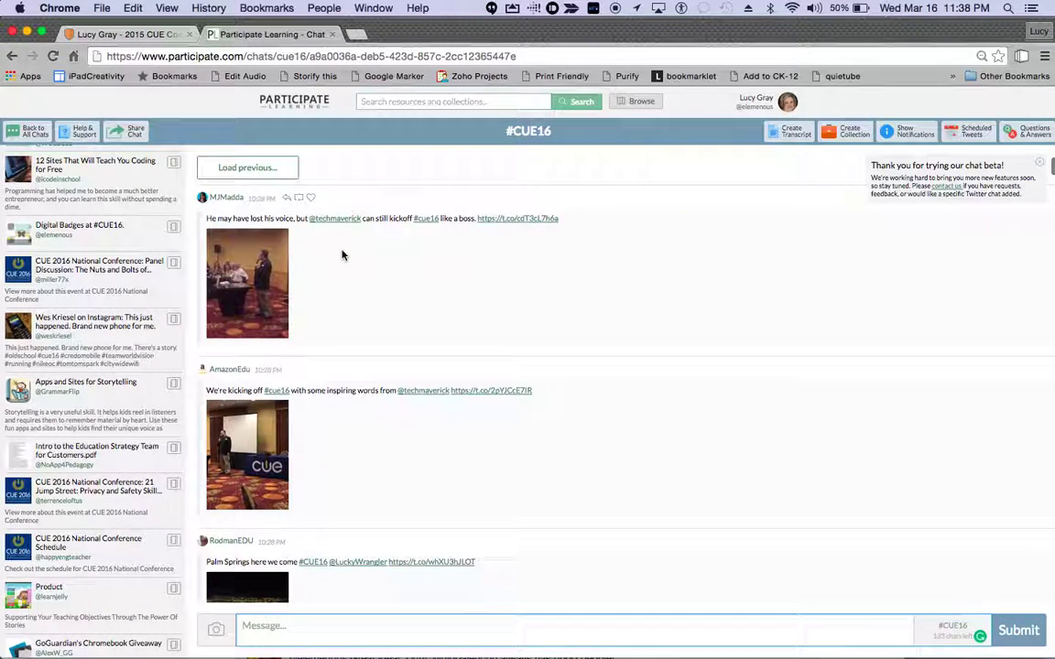
{"action": "left_click", "coordinate": [297, 197]}
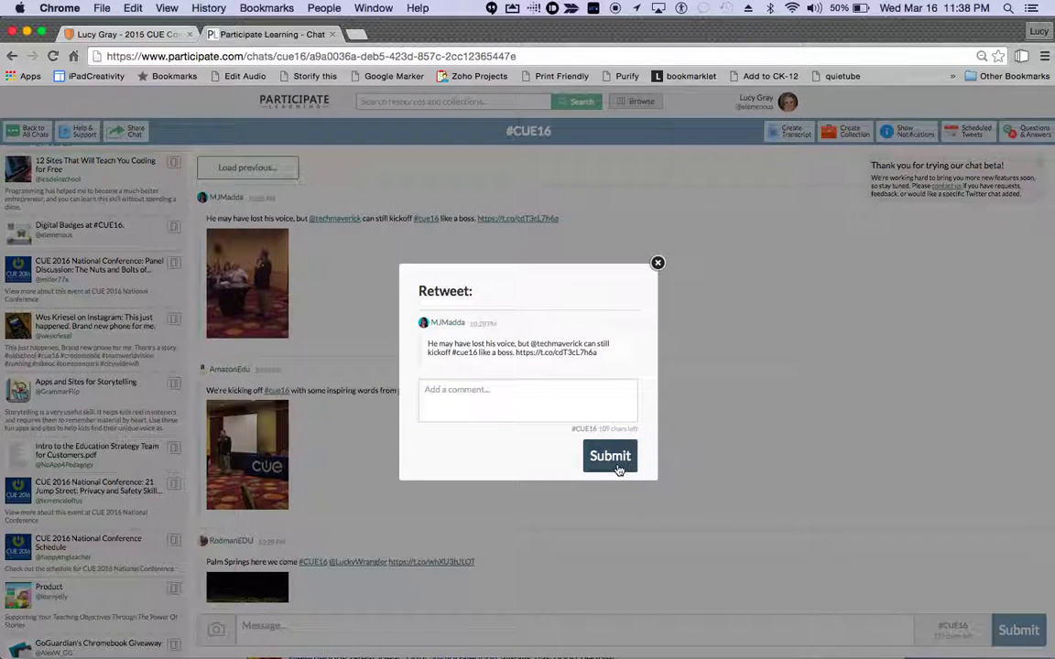
{"action": "left_click", "coordinate": [619, 465]}
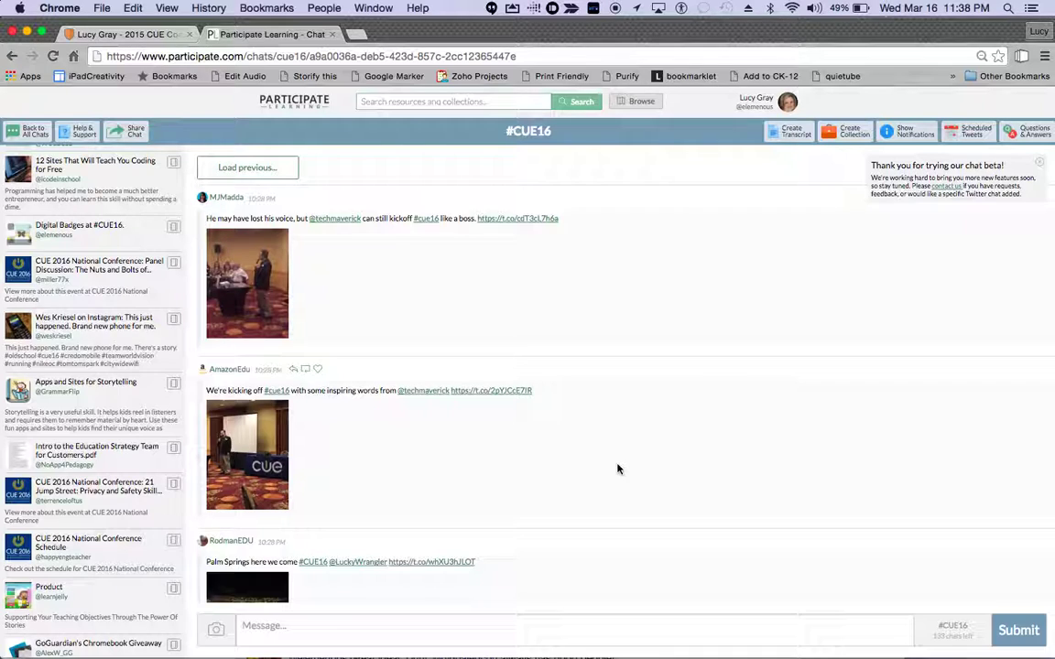
- Post the test message 'This is a Tweet from' plus the user's name to the #CUE16 chat
{"action": "left_click", "coordinate": [455, 629]}
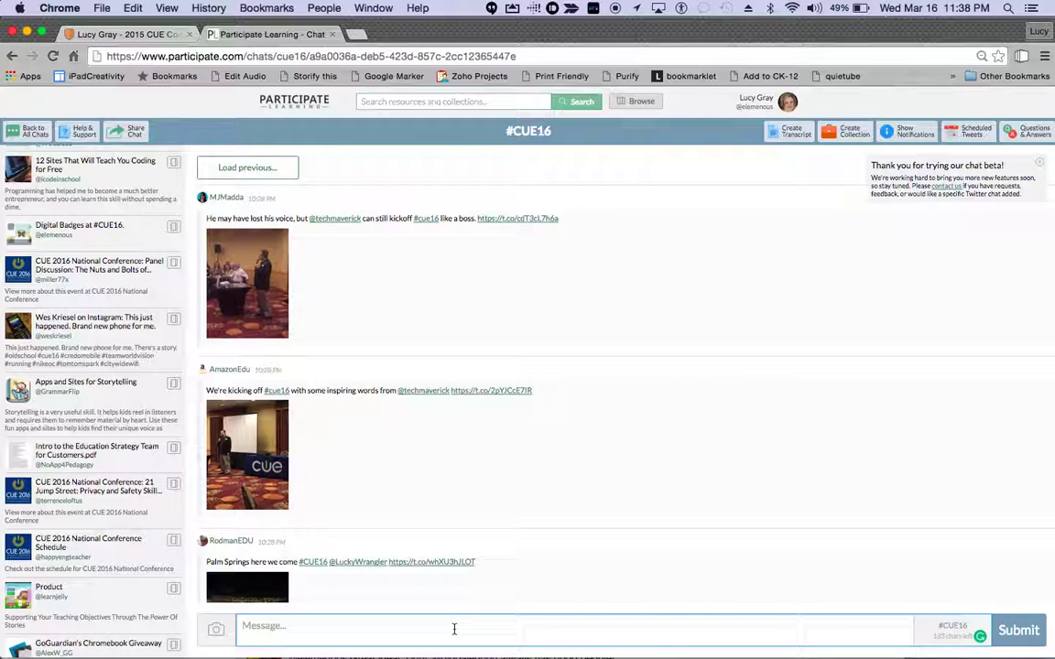
{"action": "type", "text": "This is a Tweet from "}
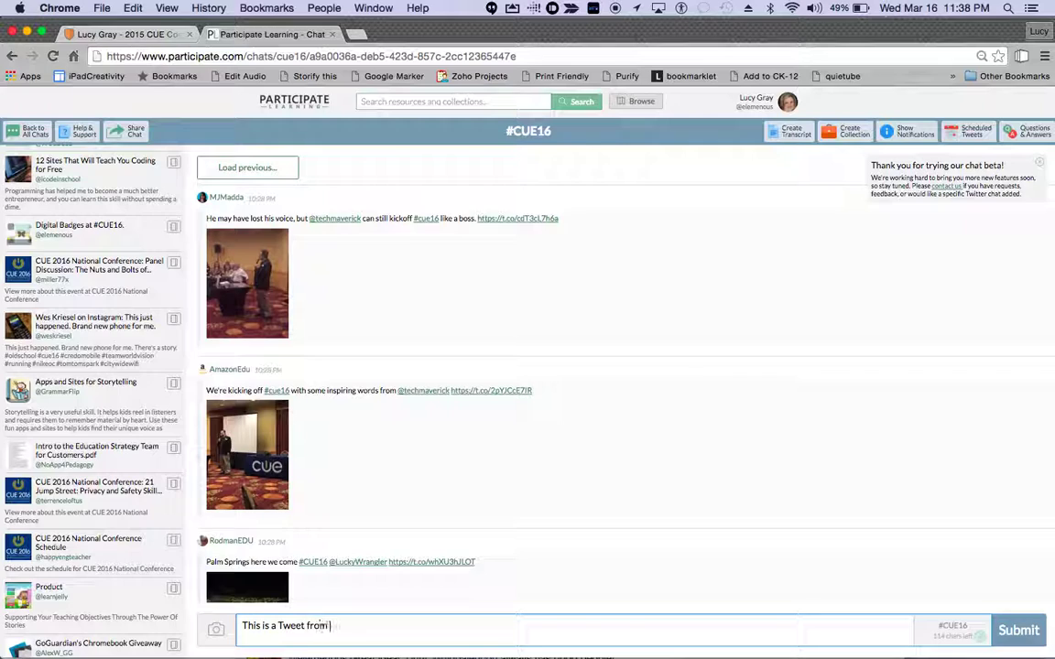
{"action": "type", "text": "Lucy Gray"}
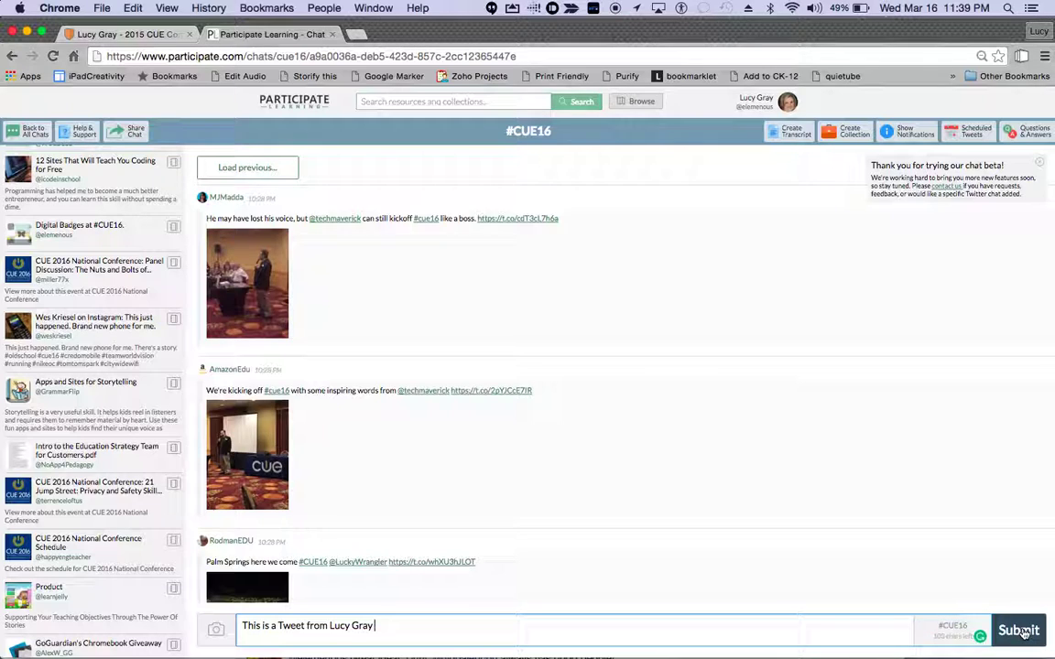
{"action": "left_click", "coordinate": [1023, 630]}
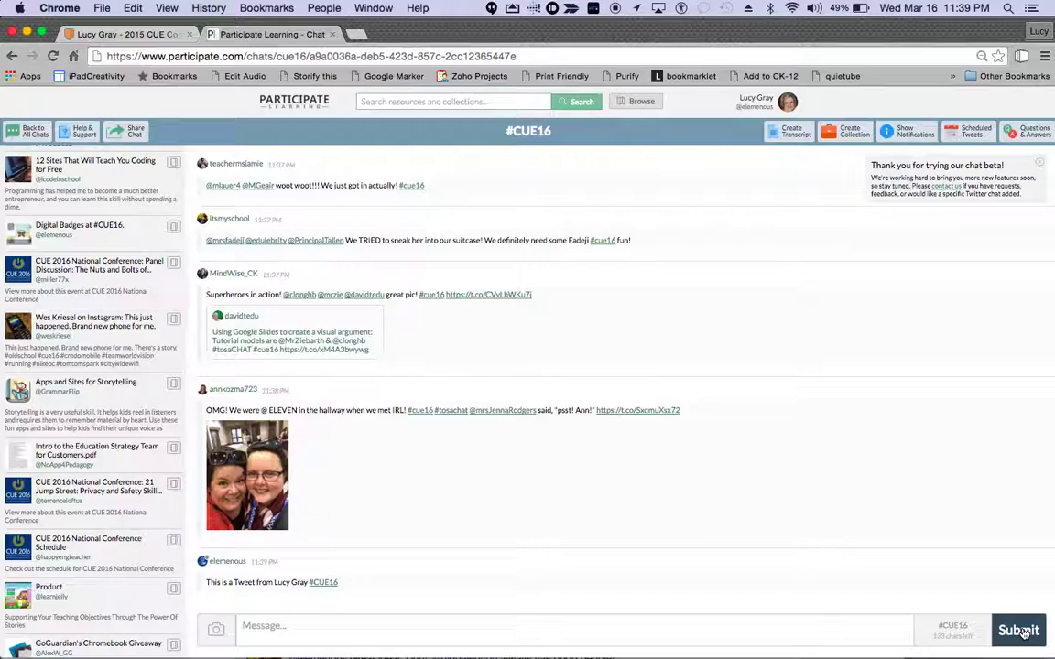
- Scroll back up through the chat feed, then switch to the Badge List tab
{"action": "scroll", "coordinate": [638, 355], "scroll_direction": "up", "scroll_amount": 5}
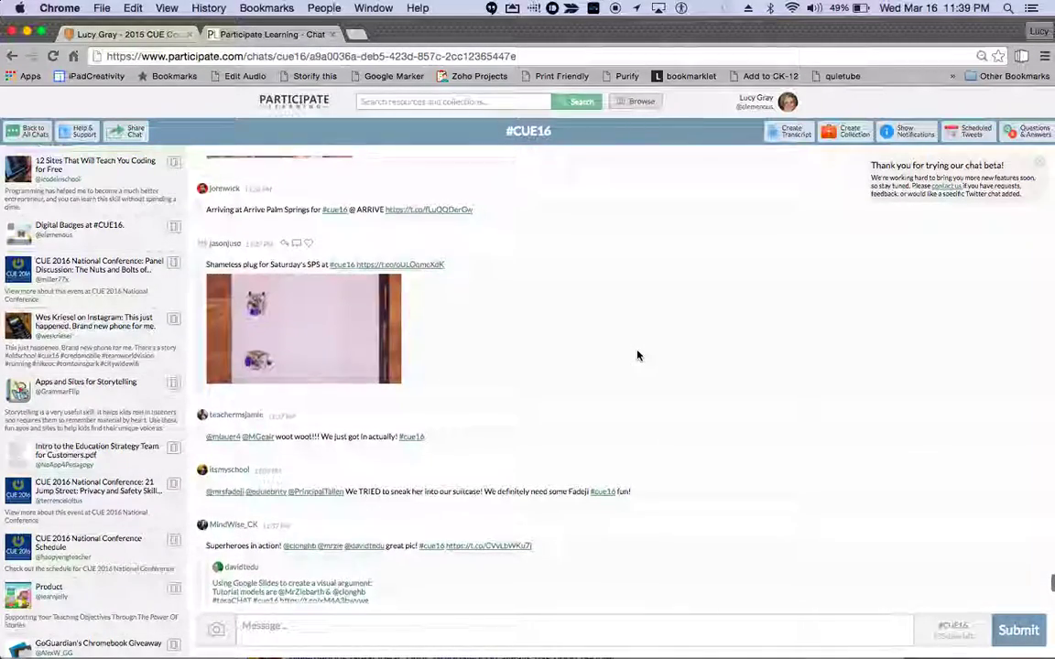
{"action": "scroll", "coordinate": [638, 356], "scroll_direction": "up", "scroll_amount": 15}
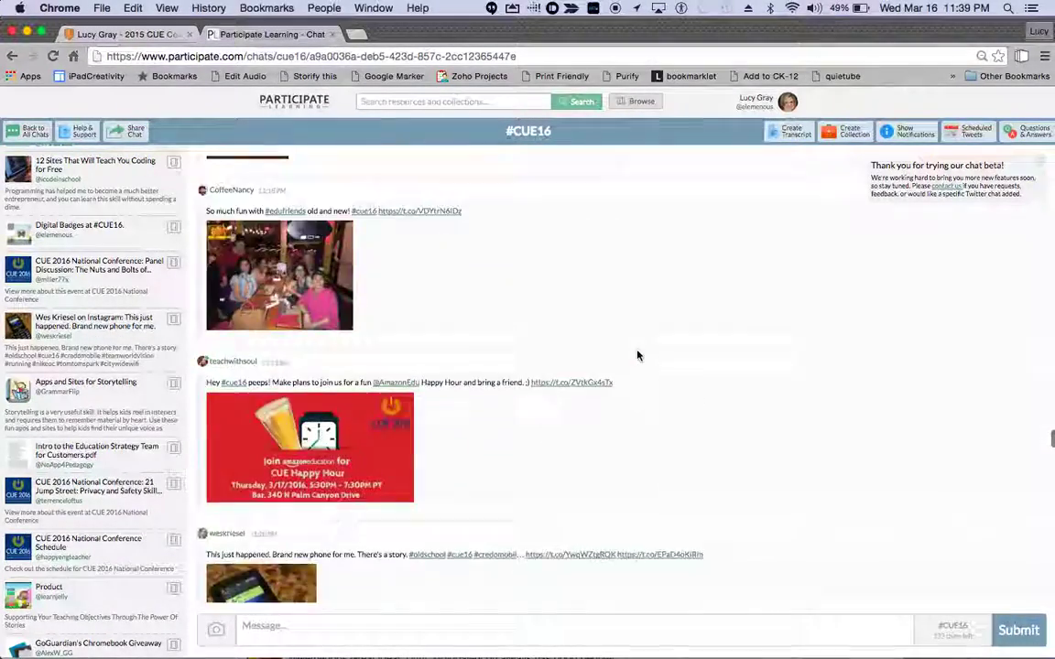
{"action": "scroll", "coordinate": [638, 356], "scroll_direction": "up", "scroll_amount": 15}
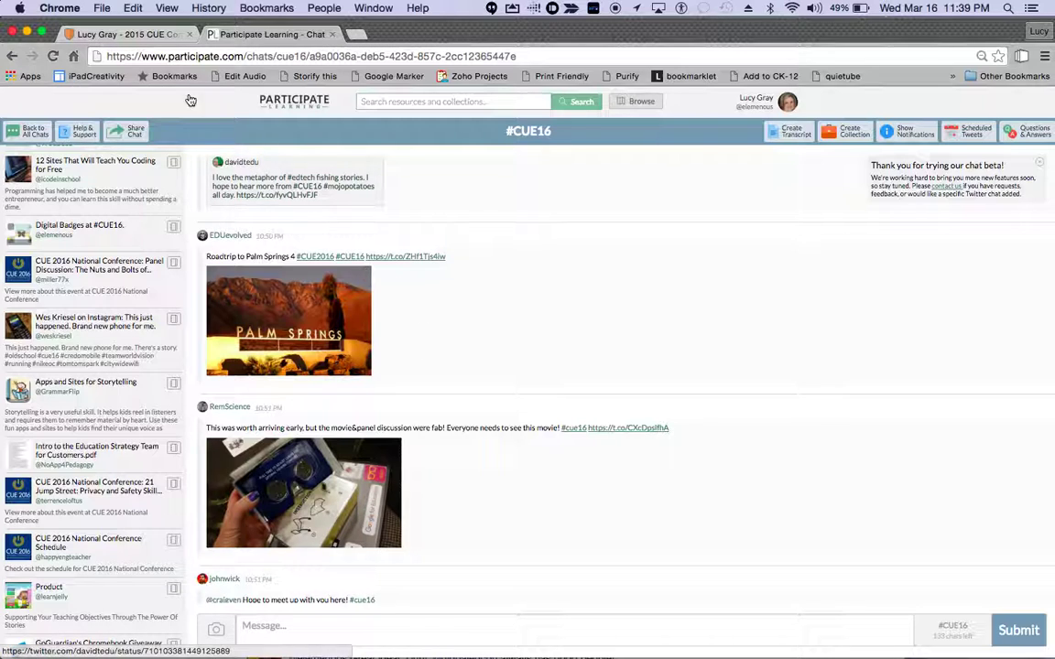
{"action": "left_click", "coordinate": [127, 35]}
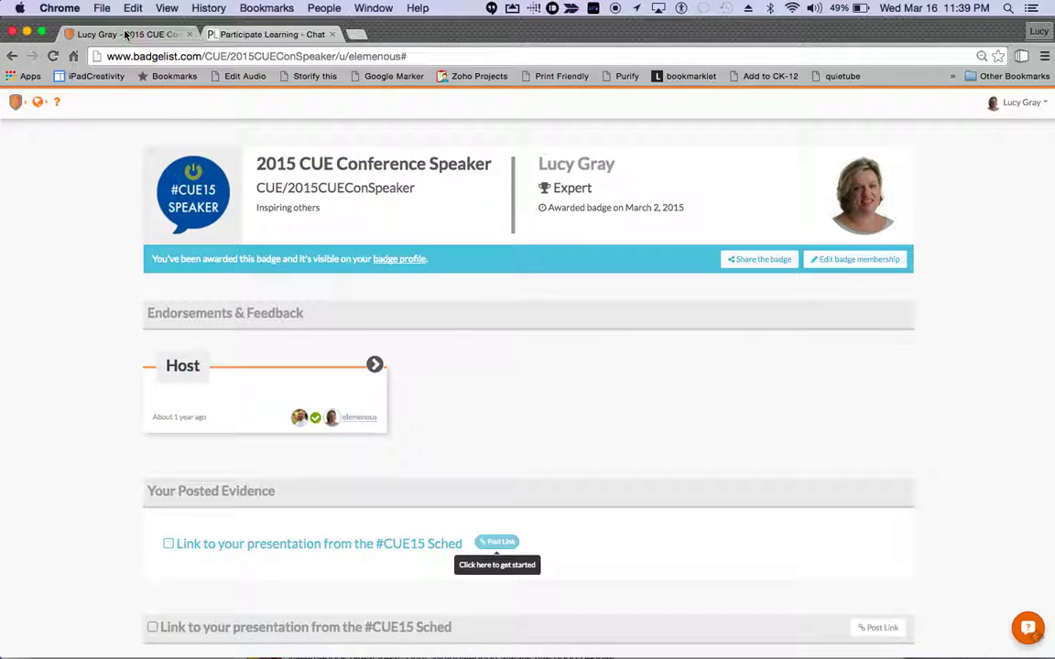
- Go back twice to the plain badge page, then return to the Participate Learning chat tab
{"action": "left_click", "coordinate": [11, 56]}
{"action": "left_click", "coordinate": [11, 56]}
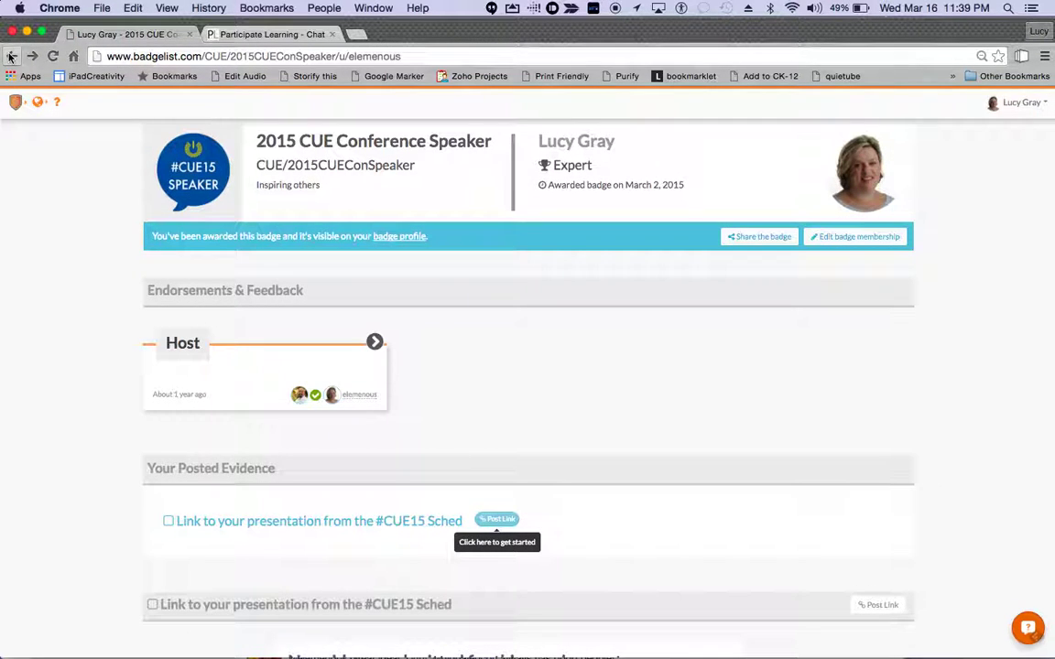
{"action": "left_click", "coordinate": [266, 35]}
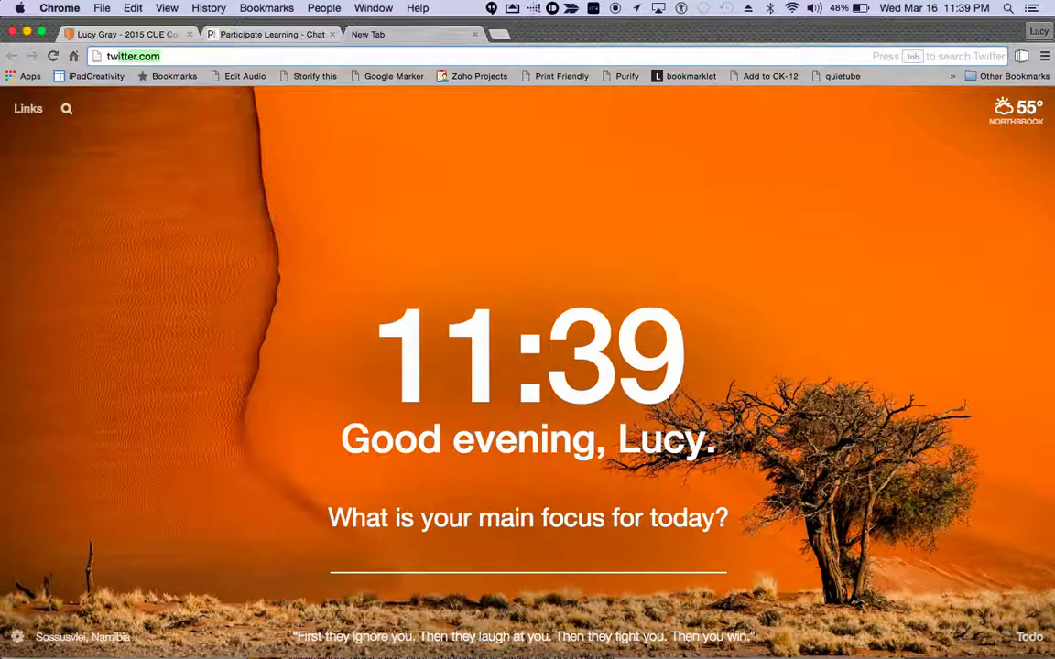
- Load twitter.com in the new tab to show the home timeline
{"action": "key", "text": "Return"}
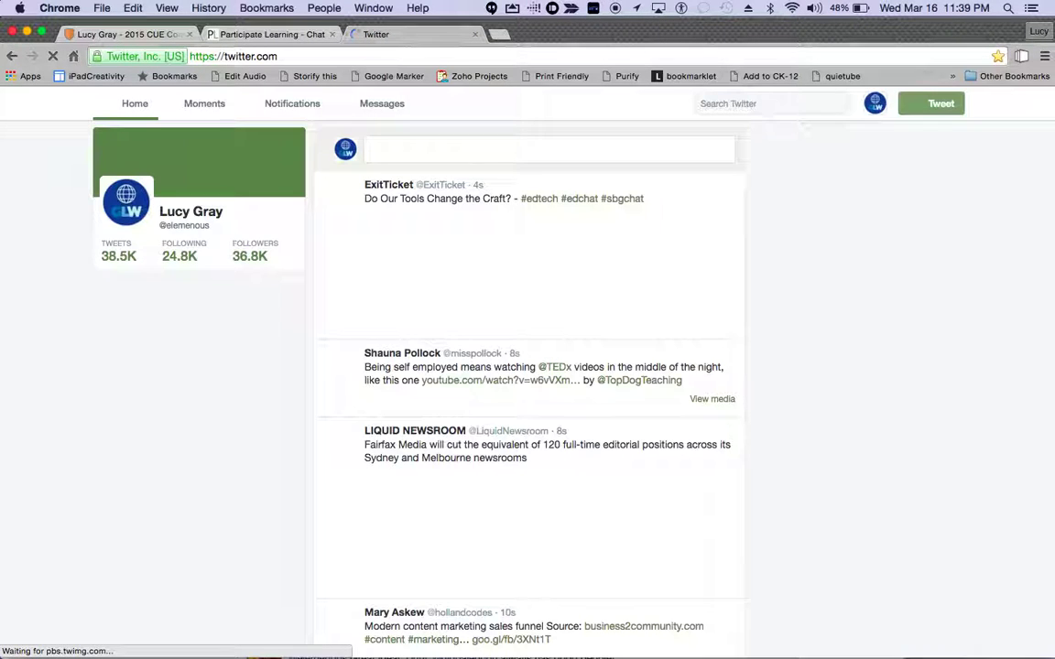